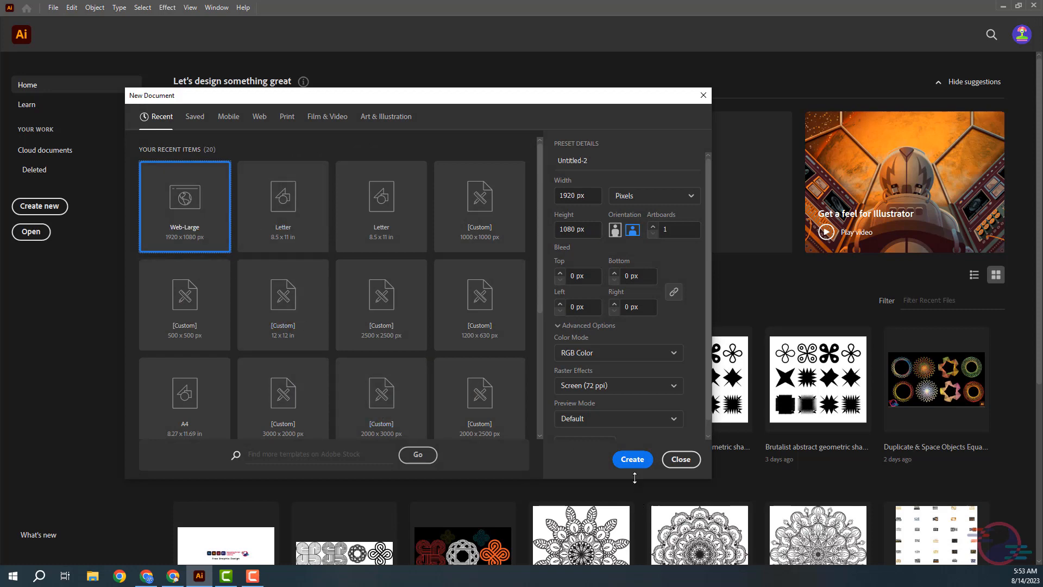
Step: Create a new 1920 x 1080 px RGB document with one landscape artboard
{"action": "left_click", "coordinate": [631, 460]}
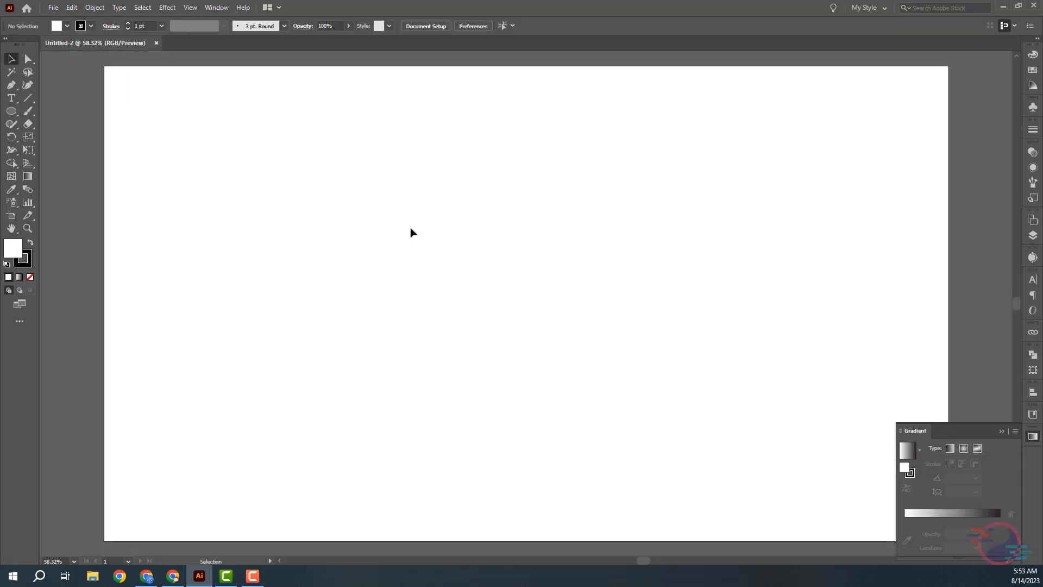
{"action": "key", "text": "ctrl+minus"}
{"action": "left_click_drag", "start_coordinate": [396, 230], "coordinate": [371, 225]}
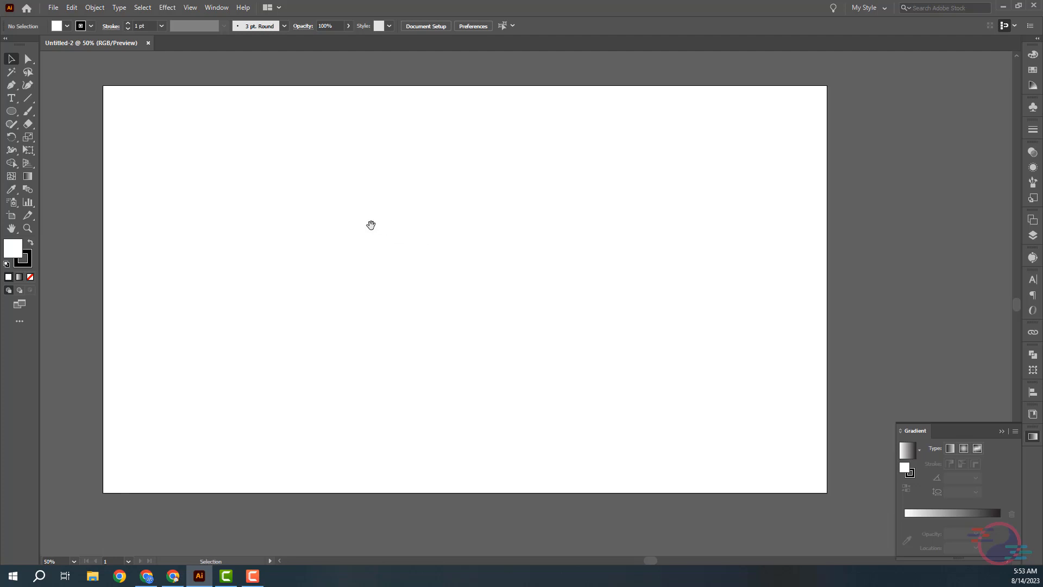
Step: Create a 1920 x 1080 px rectangle with a white fill and no stroke
{"action": "left_click", "coordinate": [30, 277]}
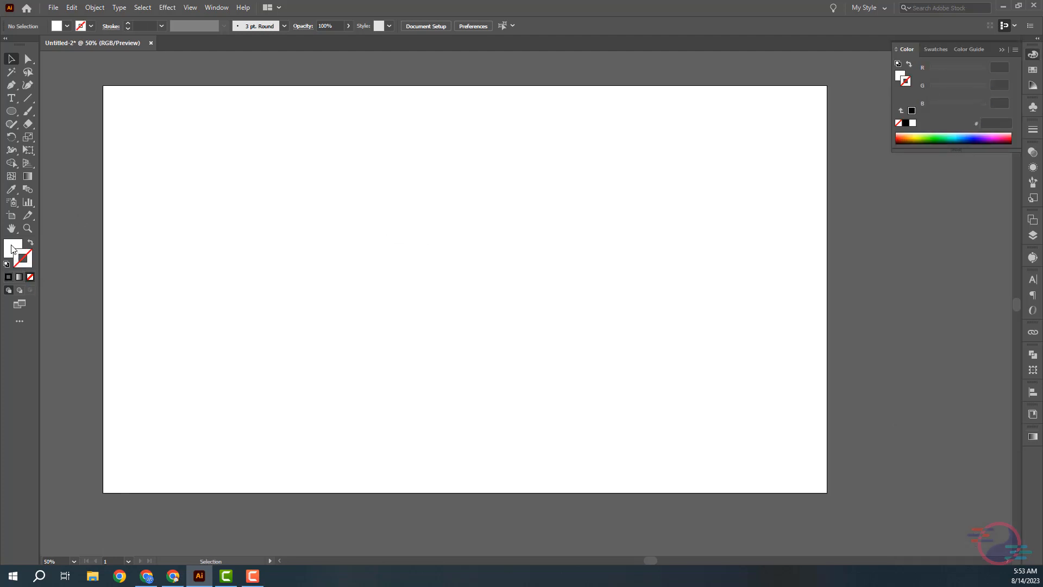
{"action": "right_click", "coordinate": [10, 111]}
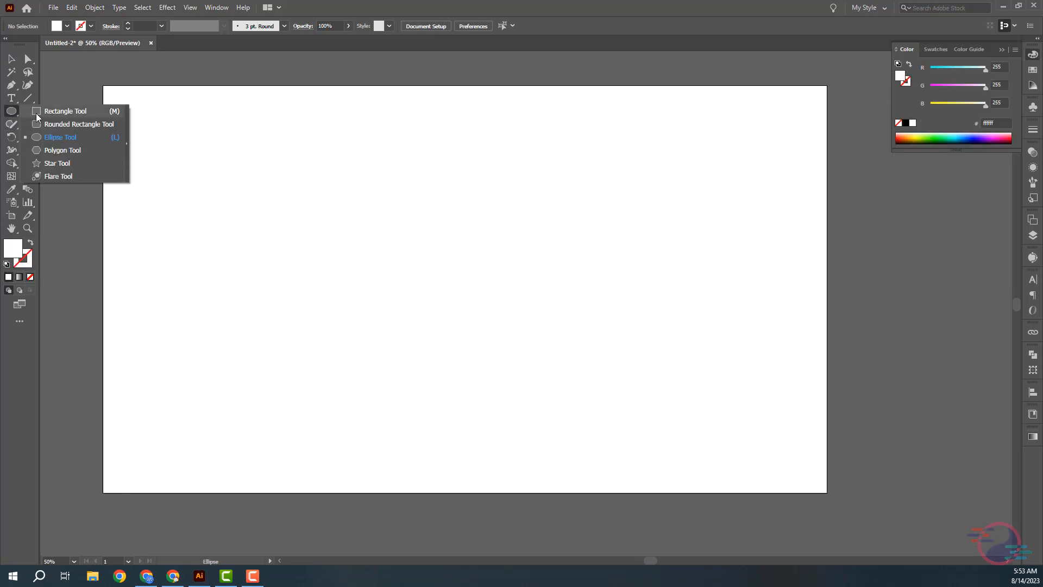
{"action": "left_click", "coordinate": [54, 109]}
{"action": "left_click", "coordinate": [252, 135]}
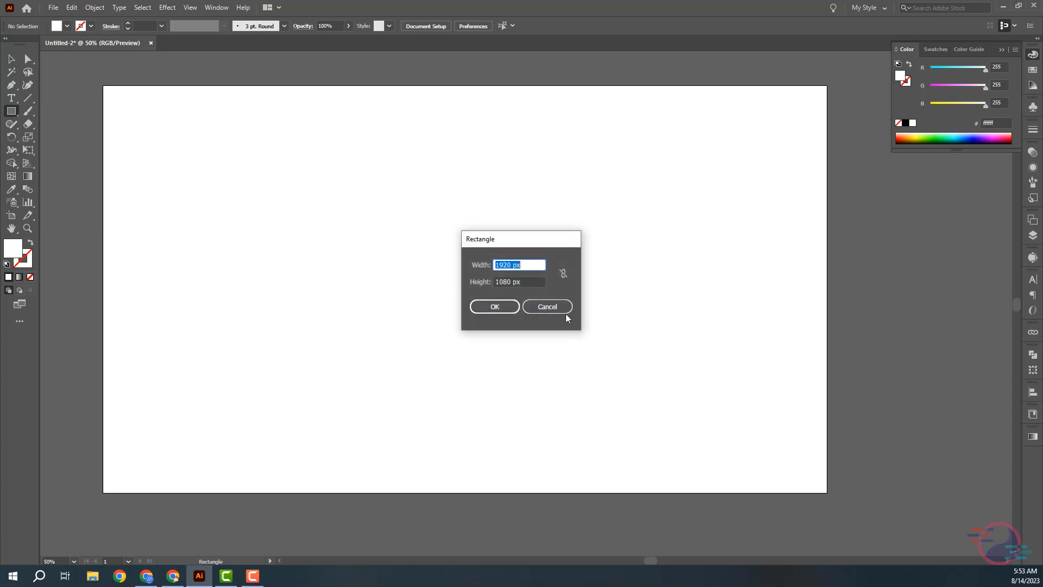
{"action": "double_click", "coordinate": [499, 283]}
{"action": "left_click", "coordinate": [497, 302]}
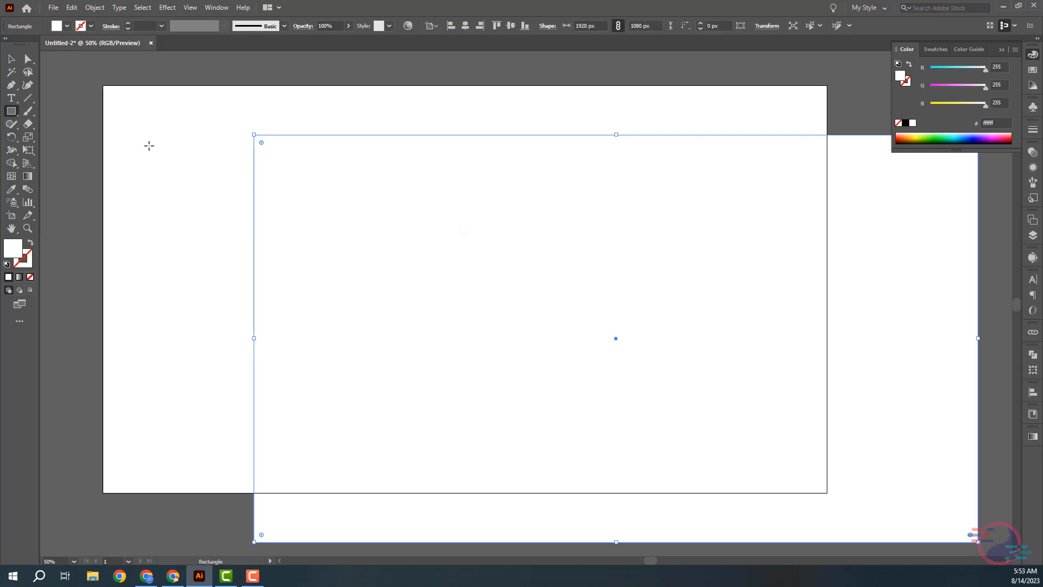
Step: Centre the rectangle horizontally and vertically on the artboard
{"action": "key", "text": "v"}
{"action": "left_click", "coordinate": [465, 25]}
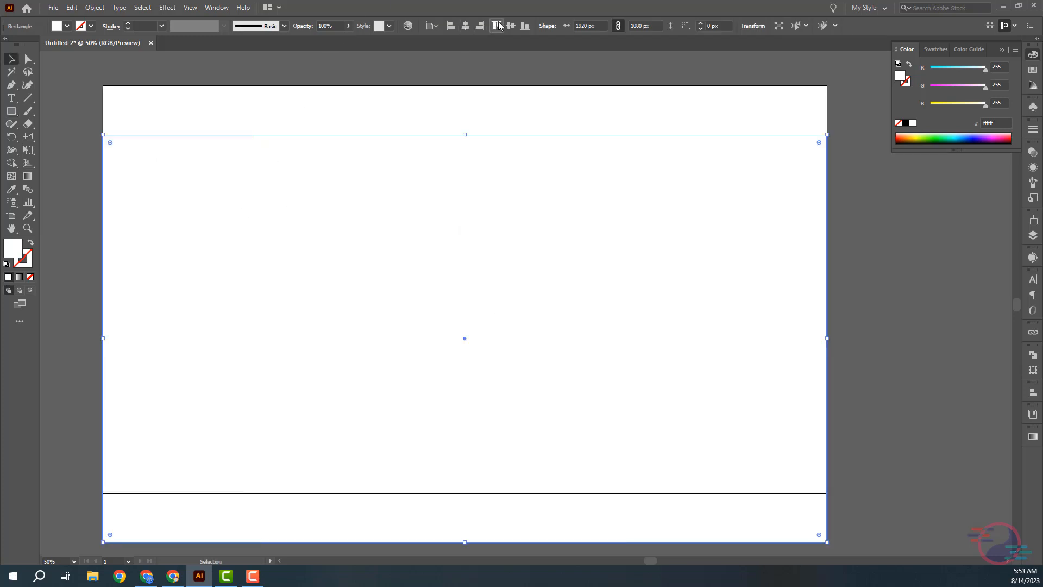
{"action": "left_click", "coordinate": [511, 26]}
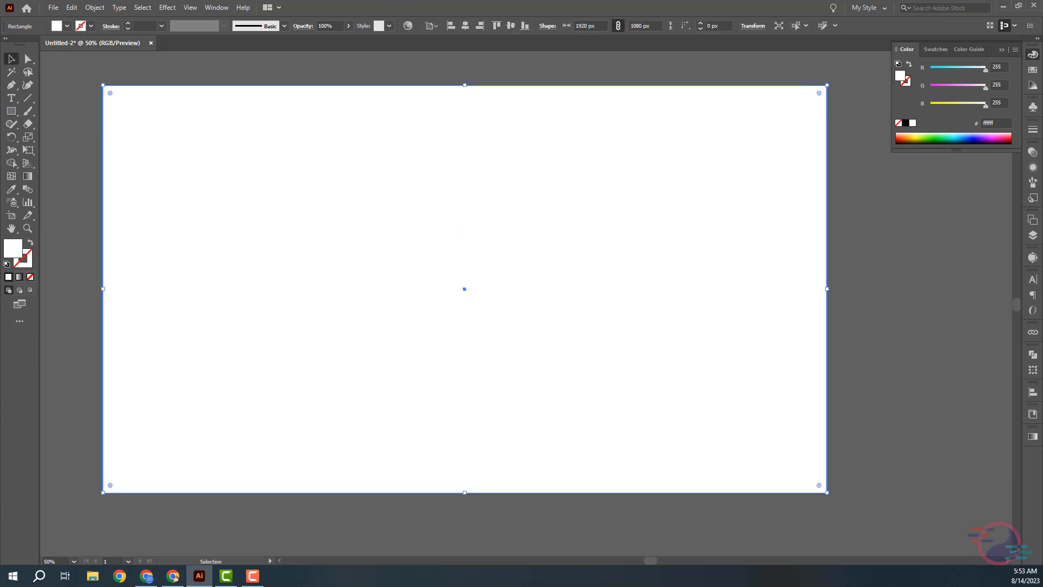
{"action": "key", "text": "F10"}
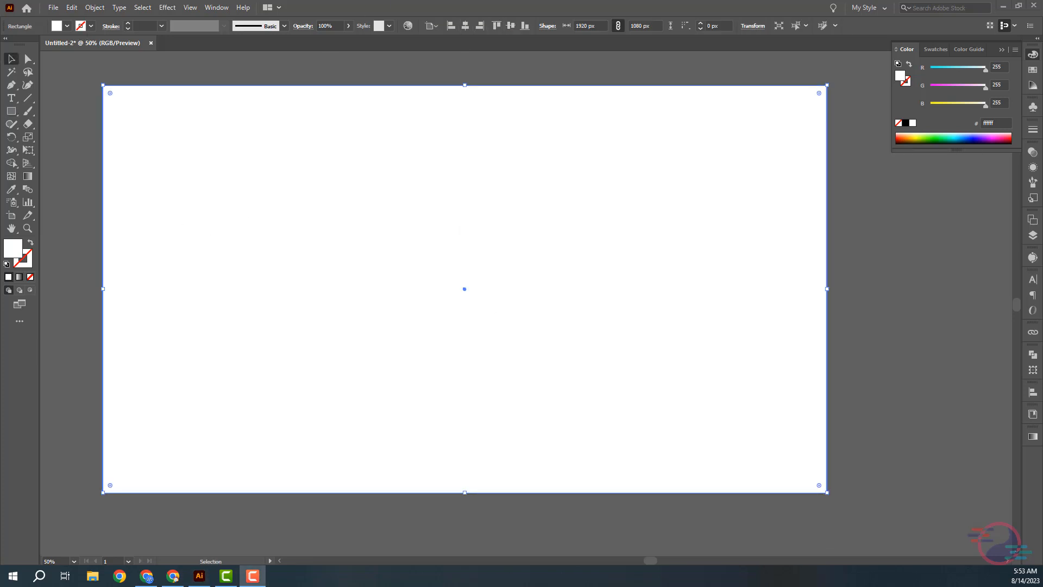
Step: Fill the artboard-sized rectangle with black and deselect it
{"action": "left_click", "coordinate": [66, 27]}
{"action": "left_click", "coordinate": [28, 48]}
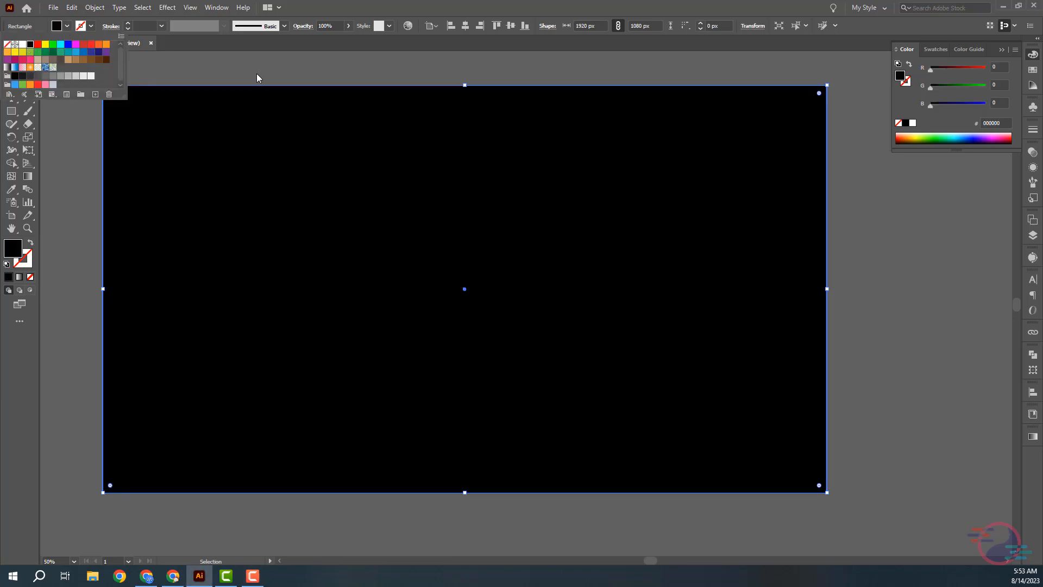
{"action": "left_click", "coordinate": [883, 277]}
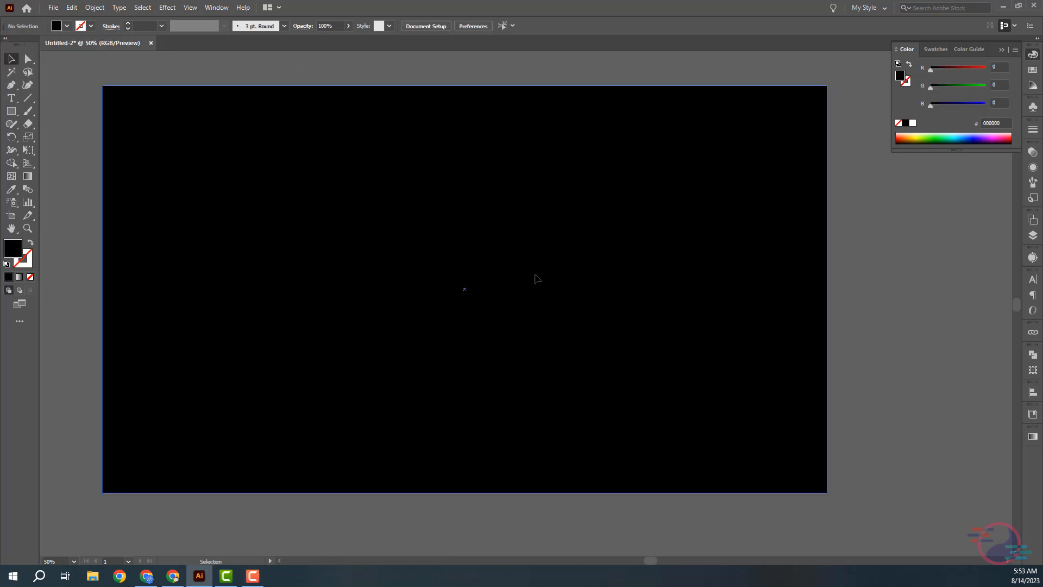
{"action": "left_click", "coordinate": [535, 279]}
{"action": "left_click", "coordinate": [912, 318]}
Step: Draw a circle about 98 px in diameter outside the artboard, above and to the left of the black rectangle
{"action": "key", "text": "ctrl+minus"}
{"action": "key", "text": "ctrl+minus"}
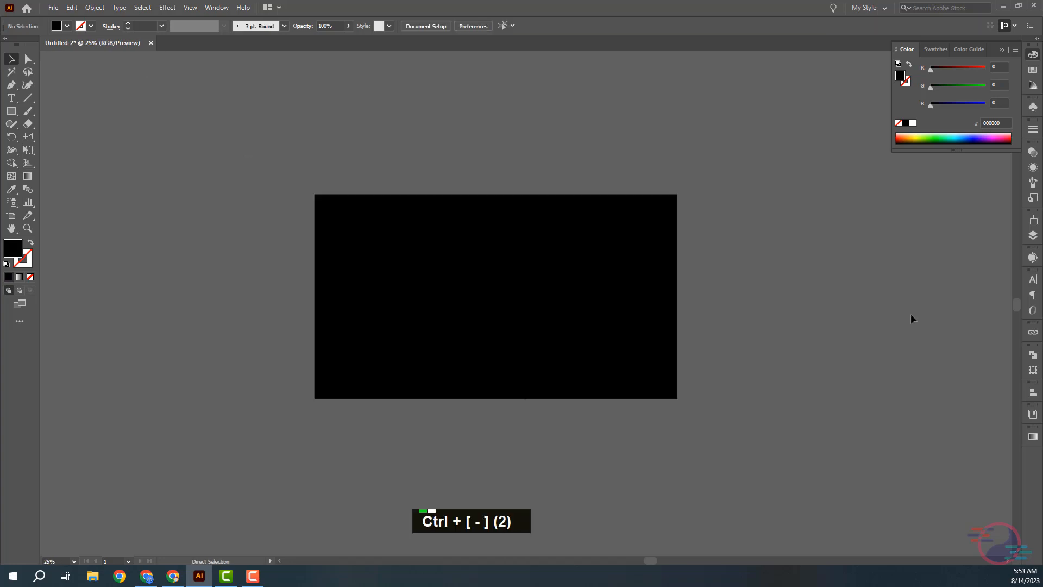
{"action": "key", "text": "space"}
{"action": "left_click_drag", "start_coordinate": [817, 286], "coordinate": [680, 229]}
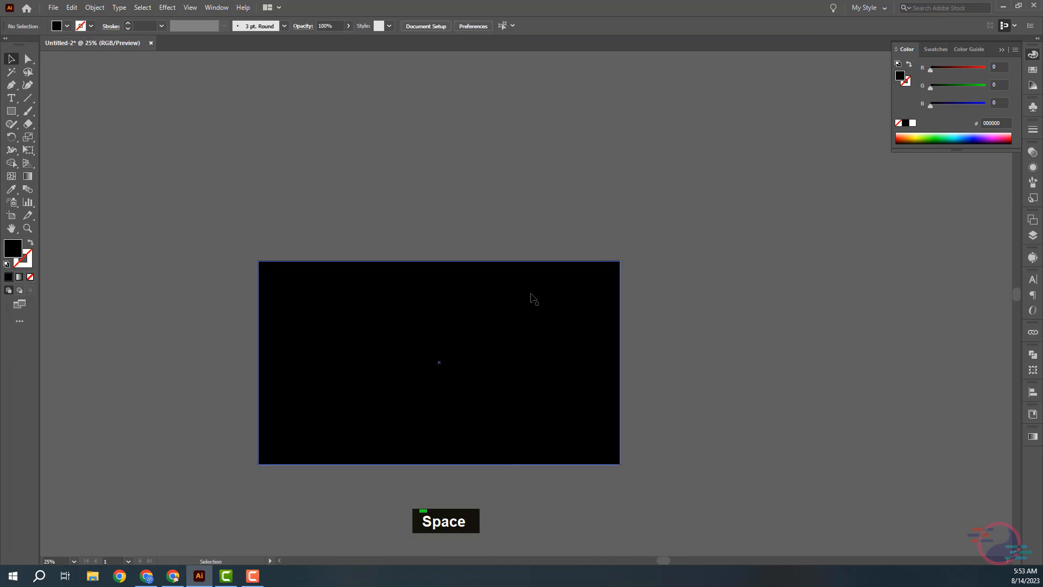
{"action": "left_click_drag", "start_coordinate": [10, 111], "coordinate": [39, 137]}
{"action": "left_click_drag", "start_coordinate": [172, 148], "coordinate": [180, 155]}
{"action": "left_click", "coordinate": [11, 59]}
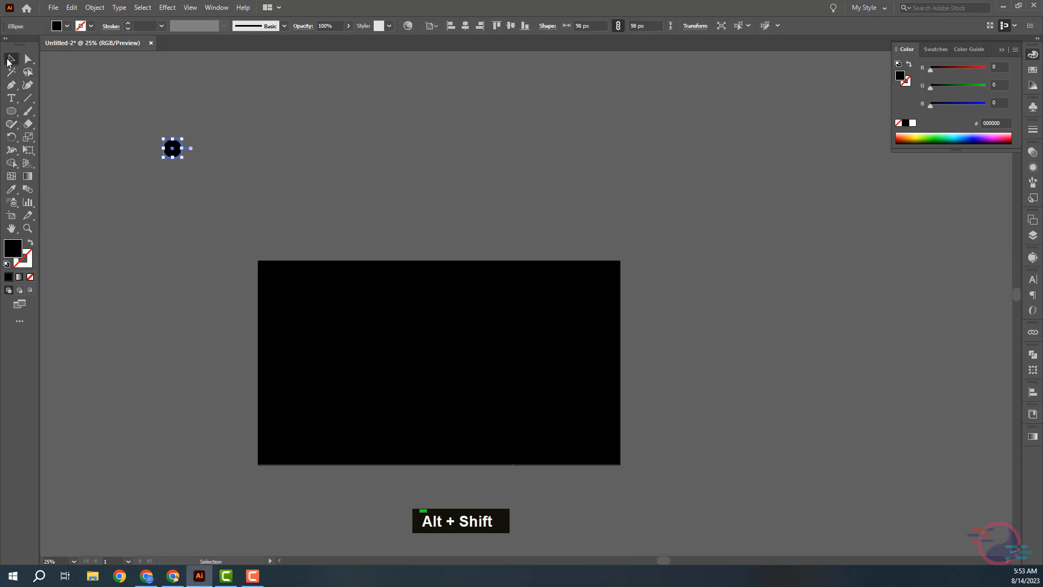
Step: Fill the small circle with the bright cyan swatch (00ffff) and deselect it
{"action": "left_click", "coordinate": [247, 143]}
{"action": "left_click", "coordinate": [170, 154]}
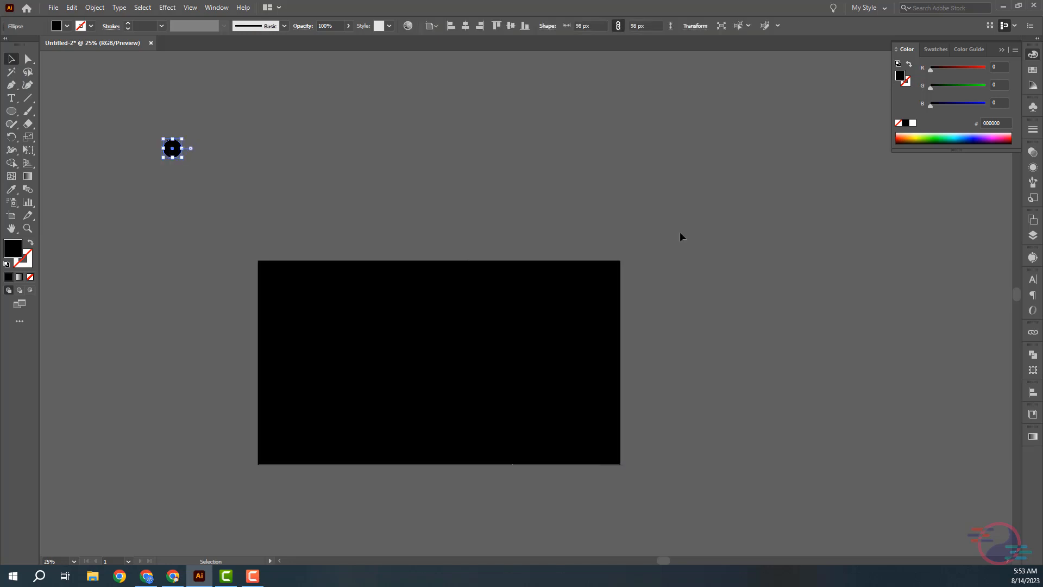
{"action": "left_click", "coordinate": [65, 26]}
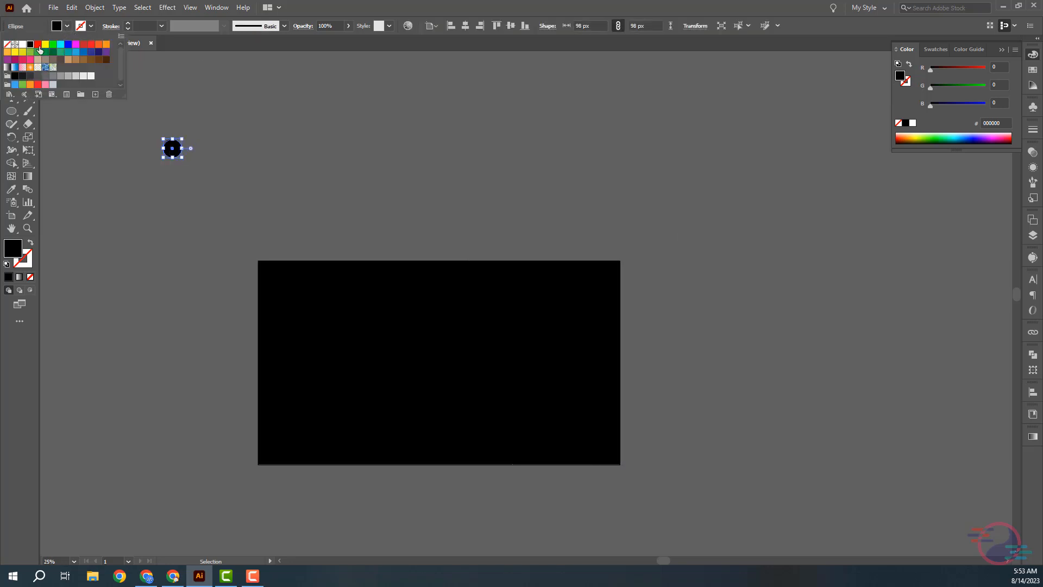
{"action": "left_click", "coordinate": [56, 48]}
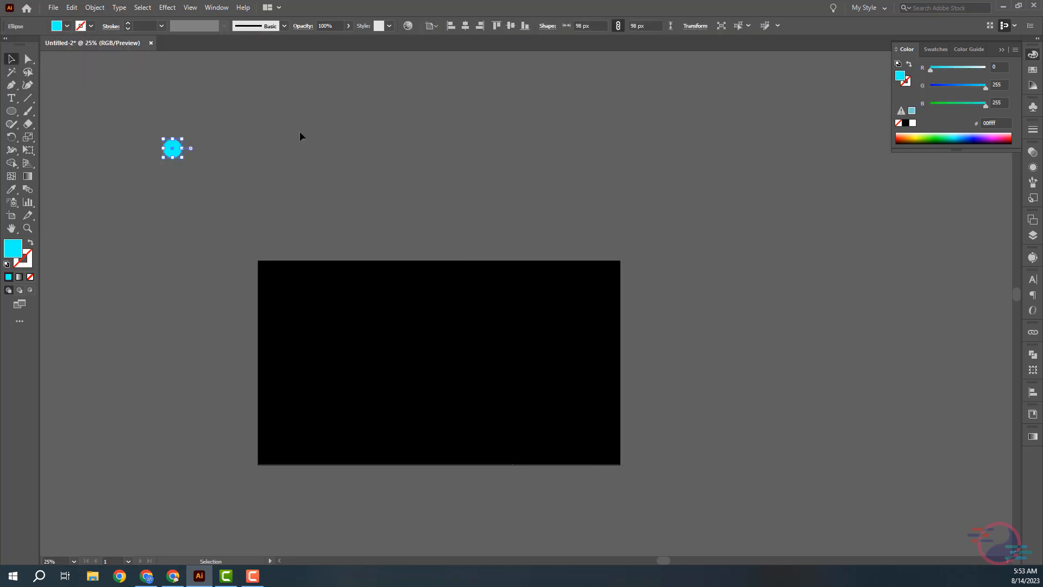
{"action": "left_click", "coordinate": [299, 131]}
Step: Copy the cyan circle straight down and repeat the copy to form a column of eight evenly spaced circles
{"action": "left_click_drag", "start_coordinate": [171, 156], "coordinate": [173, 197]}
{"action": "key", "text": "ctrl+d"}
{"action": "key", "text": "ctrl+d"}
{"action": "key", "text": "ctrl+d"}
{"action": "key", "text": "ctrl+d"}
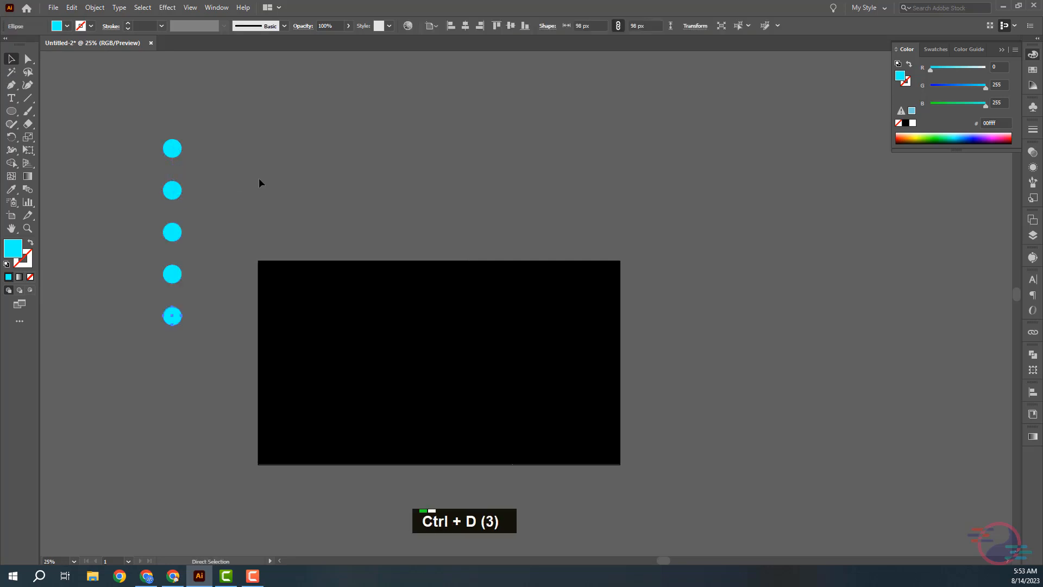
{"action": "key", "text": "ctrl+d"}
{"action": "key", "text": "ctrl+d"}
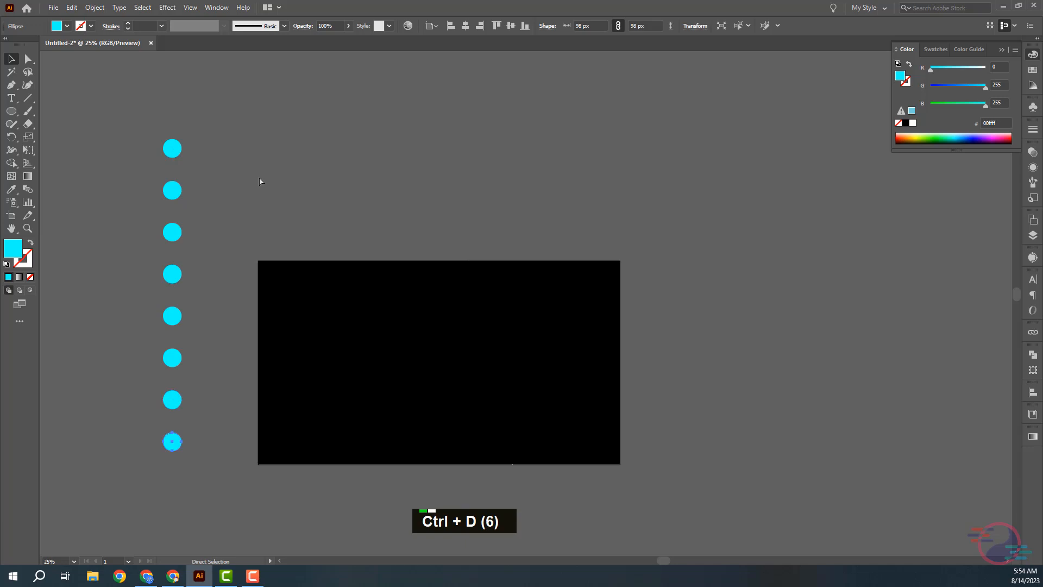
Step: Extend the column with two more evenly spaced copies below its lowest circle, making ten circles
{"action": "left_click", "coordinate": [213, 115]}
{"action": "left_click_drag", "start_coordinate": [167, 431], "coordinate": [161, 451]}
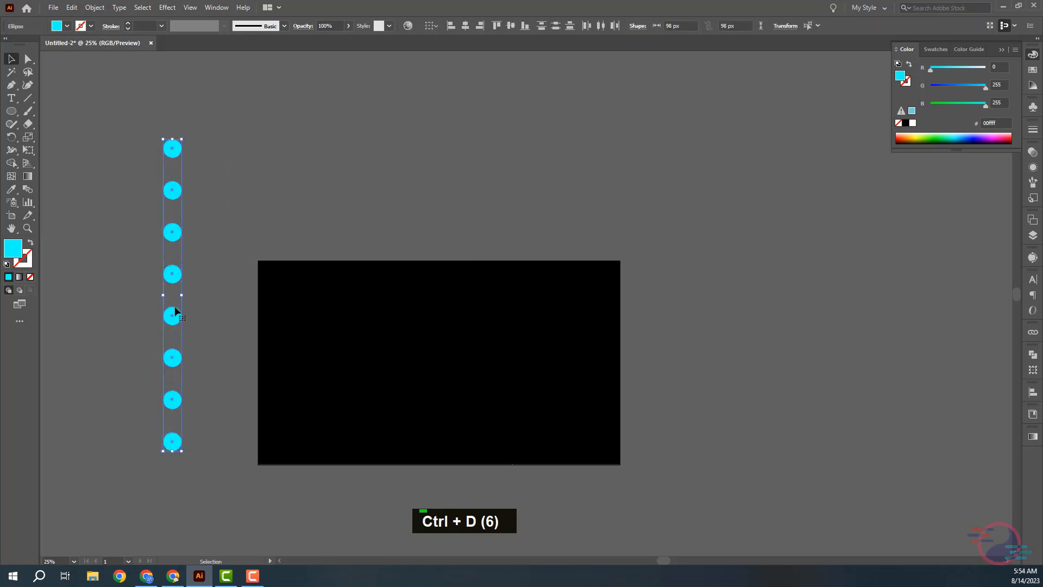
{"action": "left_click", "coordinate": [173, 442]}
{"action": "key", "text": "ctrl+d"}
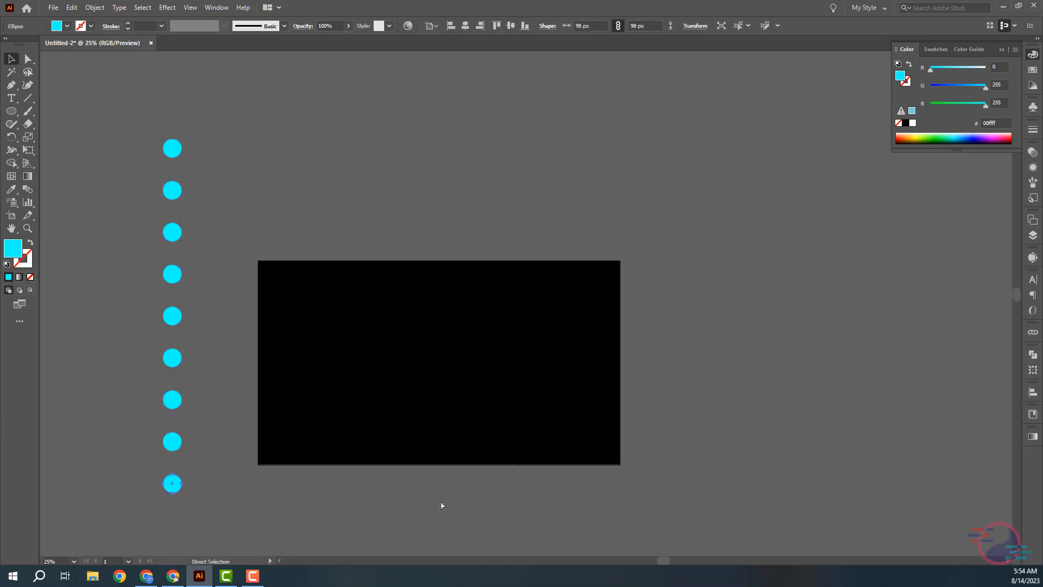
{"action": "key", "text": "ctrl+d"}
Step: Scale the whole column of ten circles down proportionally to about 93 px per circle and group it
{"action": "left_click", "coordinate": [199, 125]}
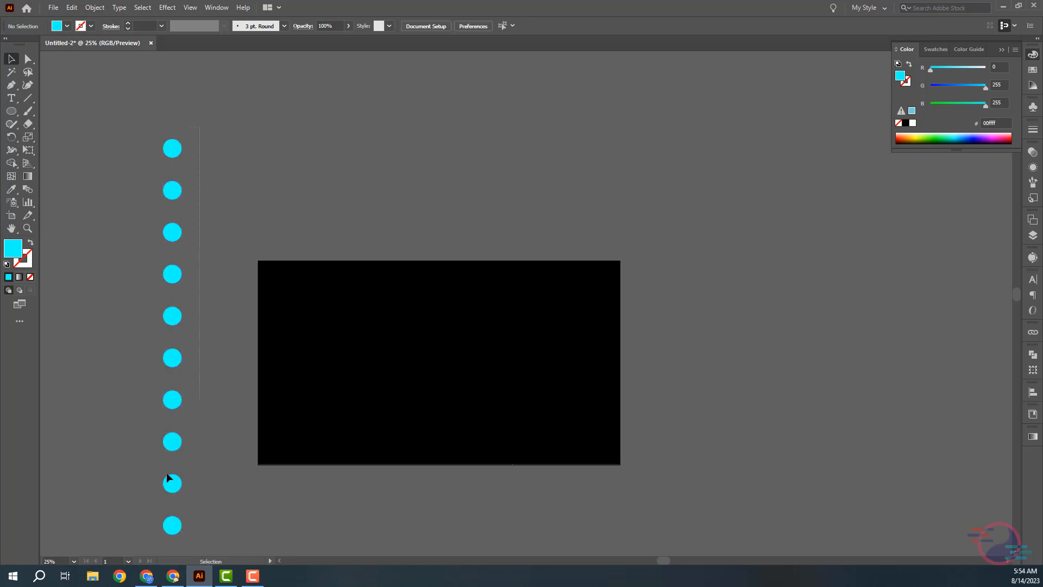
{"action": "left_click_drag", "start_coordinate": [157, 526], "coordinate": [157, 526]}
{"action": "left_click_drag", "start_coordinate": [173, 139], "coordinate": [158, 516]}
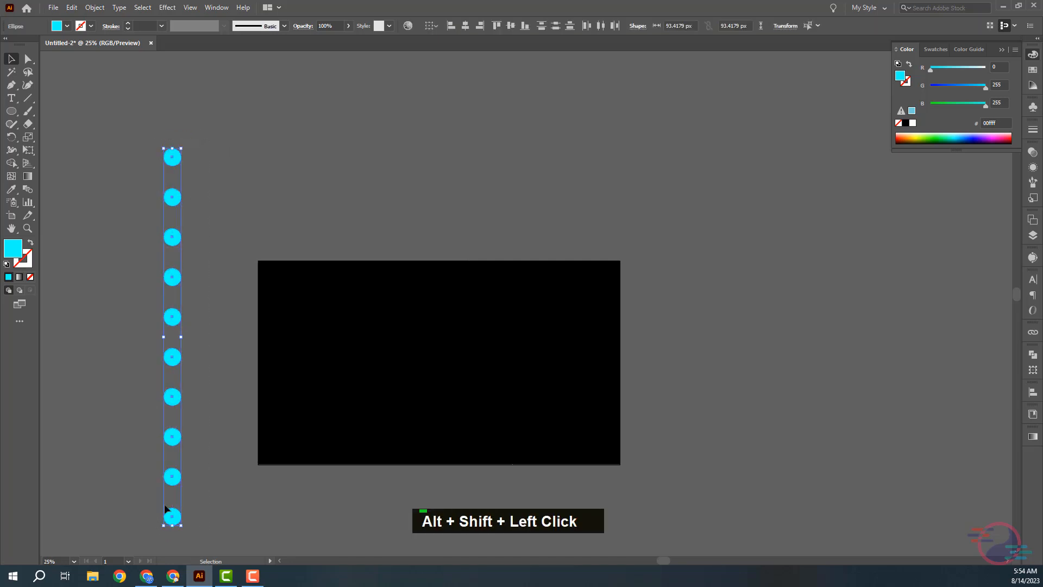
{"action": "key", "text": "ctrl"}
{"action": "key", "text": "ctrl+g"}
Step: Duplicate the circle column horizontally to the middle of the black rectangle and scale the copy down proportionally from its centre
{"action": "left_click_drag", "start_coordinate": [170, 336], "coordinate": [375, 333]}
{"action": "left_click_drag", "start_coordinate": [372, 148], "coordinate": [450, 222]}
{"action": "left_click", "coordinate": [477, 194]}
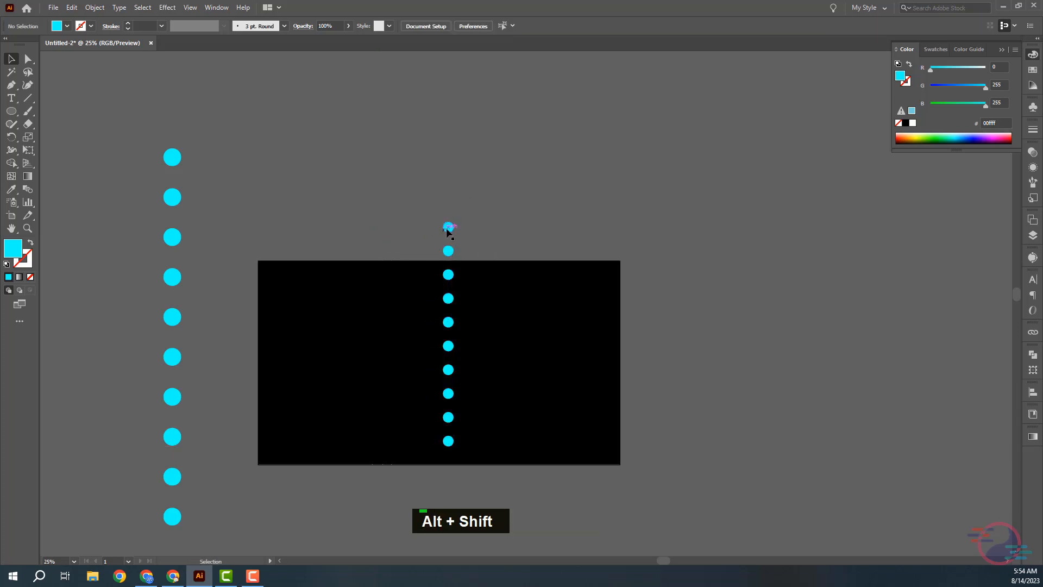
Step: Make a blend between the small and the large circle columns
{"action": "left_click", "coordinate": [448, 227]}
{"action": "left_click", "coordinate": [172, 159], "text": "shift"}
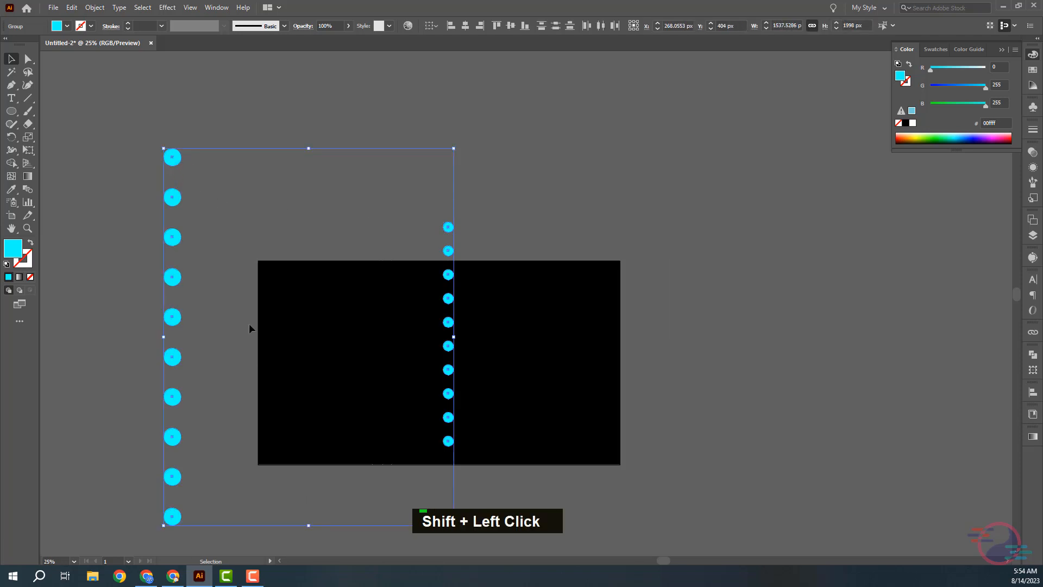
{"action": "left_click", "coordinate": [95, 7]}
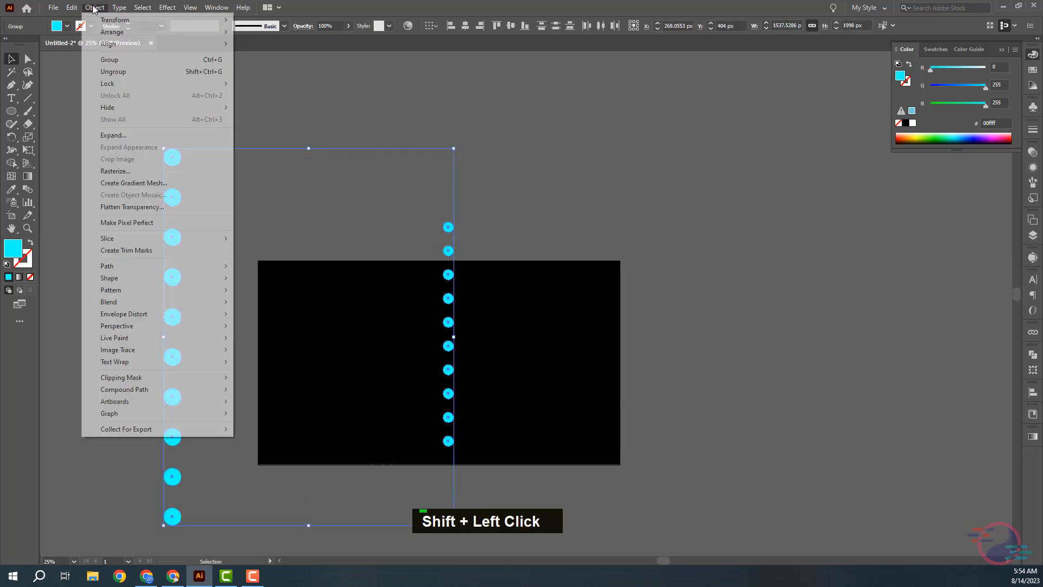
{"action": "mouse_move", "coordinate": [134, 302]}
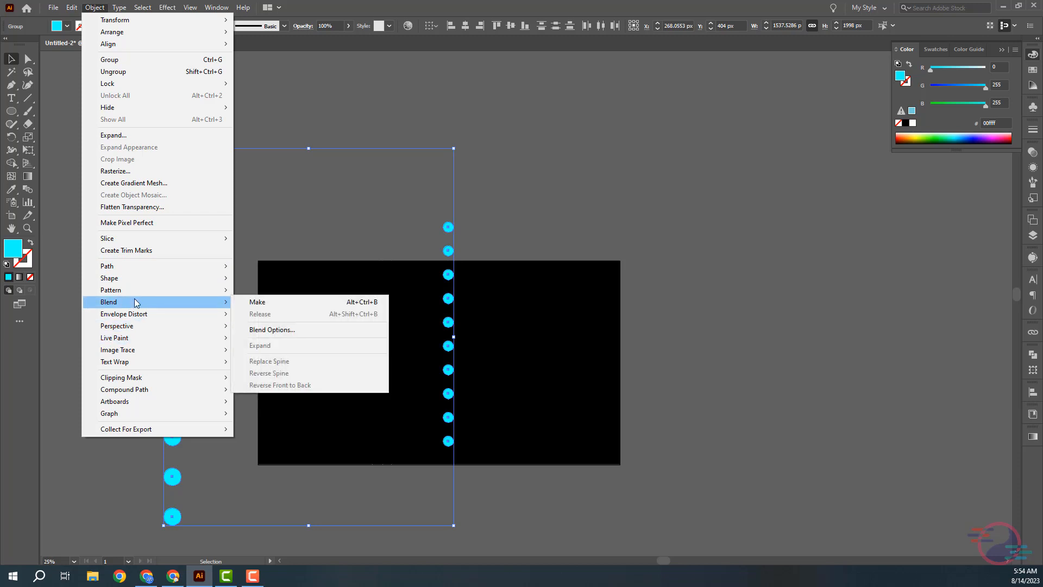
{"action": "left_click", "coordinate": [273, 303]}
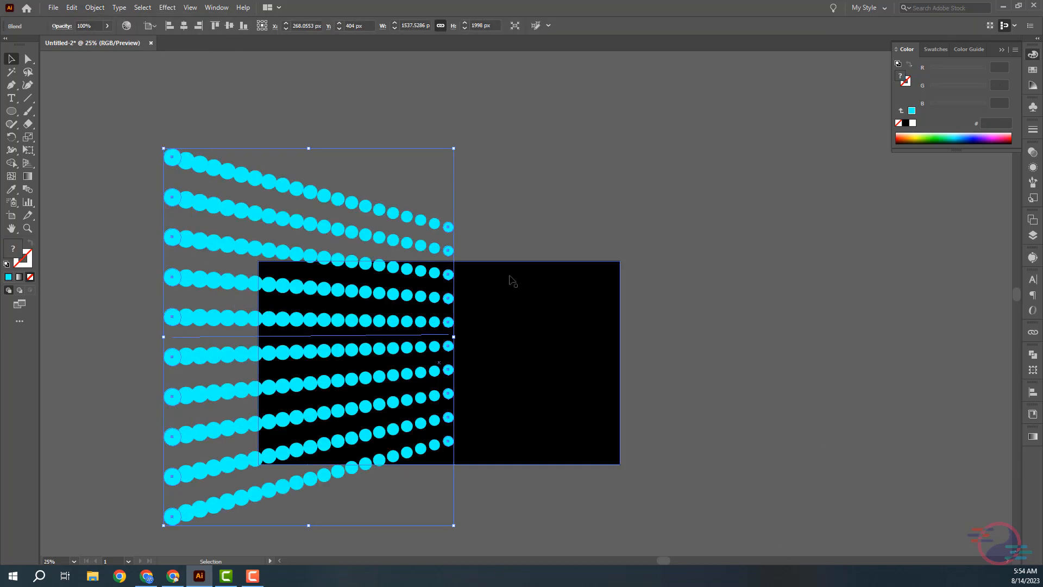
Step: Set the blend's spacing to Specified Steps with 14 steps
{"action": "left_click", "coordinate": [93, 8]}
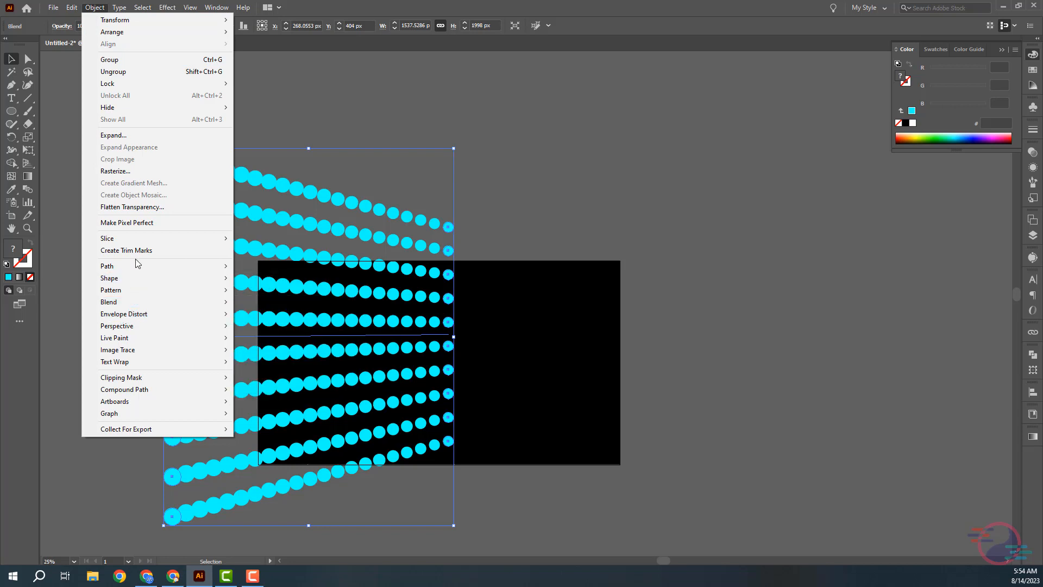
{"action": "mouse_move", "coordinate": [136, 302]}
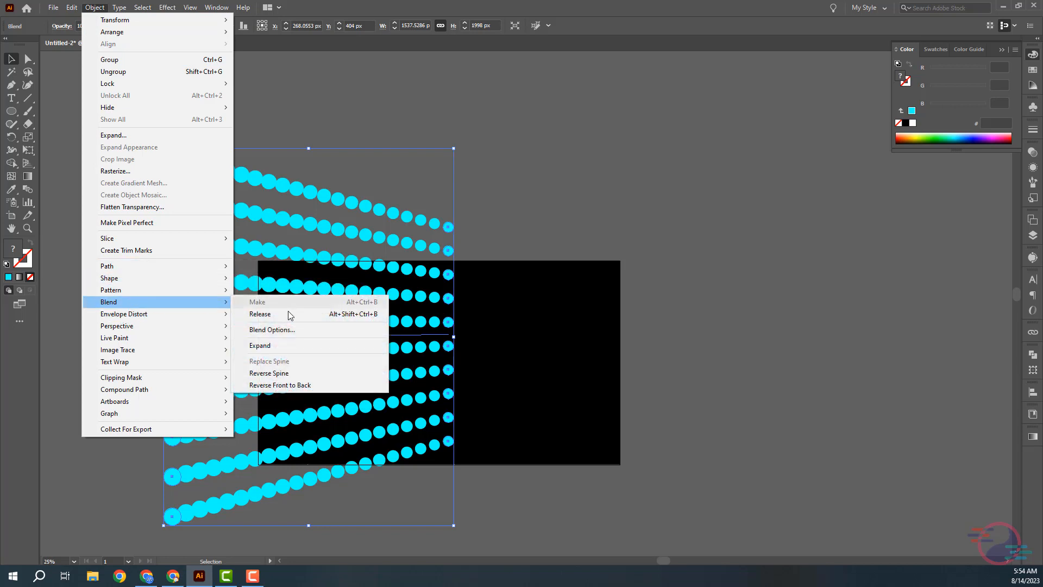
{"action": "left_click", "coordinate": [294, 330]}
{"action": "left_click", "coordinate": [190, 161]}
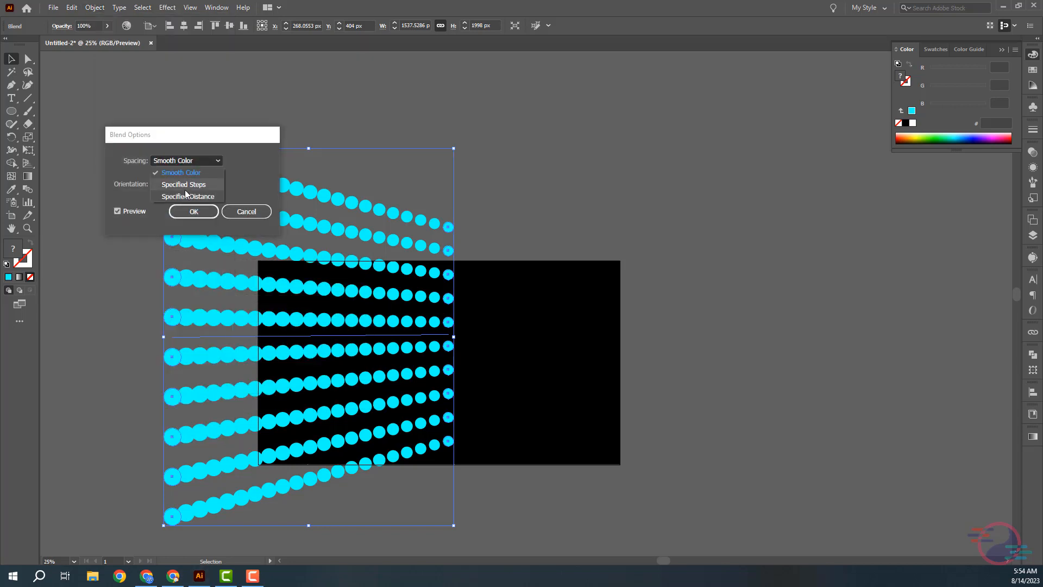
{"action": "left_click", "coordinate": [184, 180]}
{"action": "scroll", "coordinate": [242, 158], "scroll_direction": "down", "scroll_amount": 2}
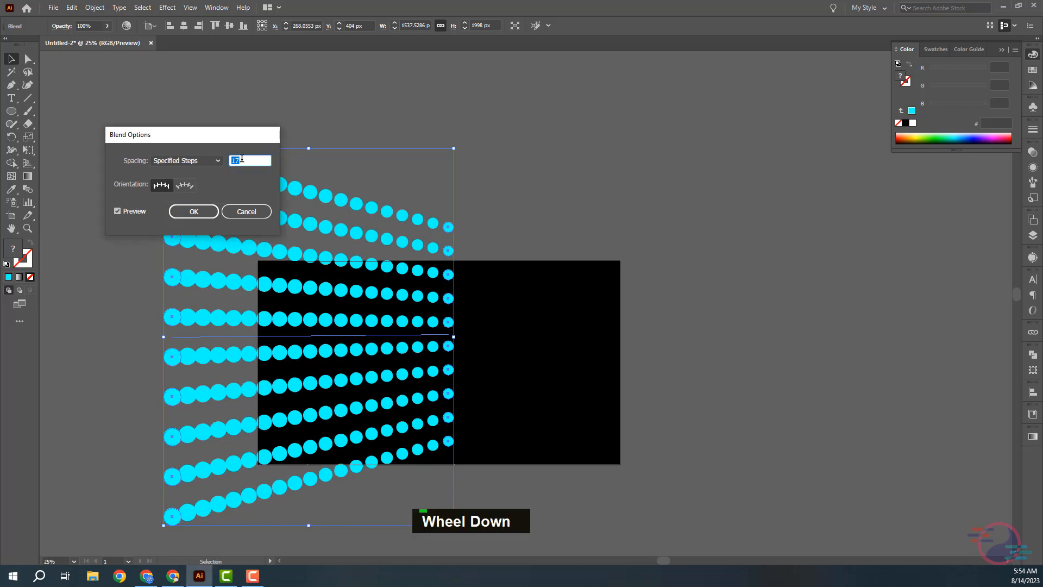
{"action": "scroll", "coordinate": [242, 158], "scroll_direction": "down", "scroll_amount": 3}
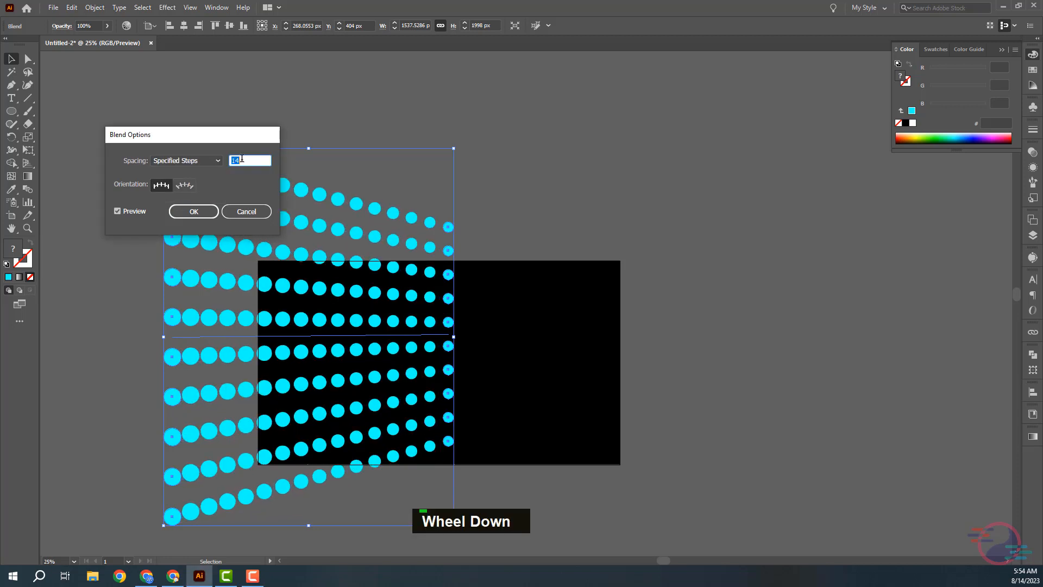
{"action": "scroll", "coordinate": [242, 158], "scroll_direction": "down", "scroll_amount": 1}
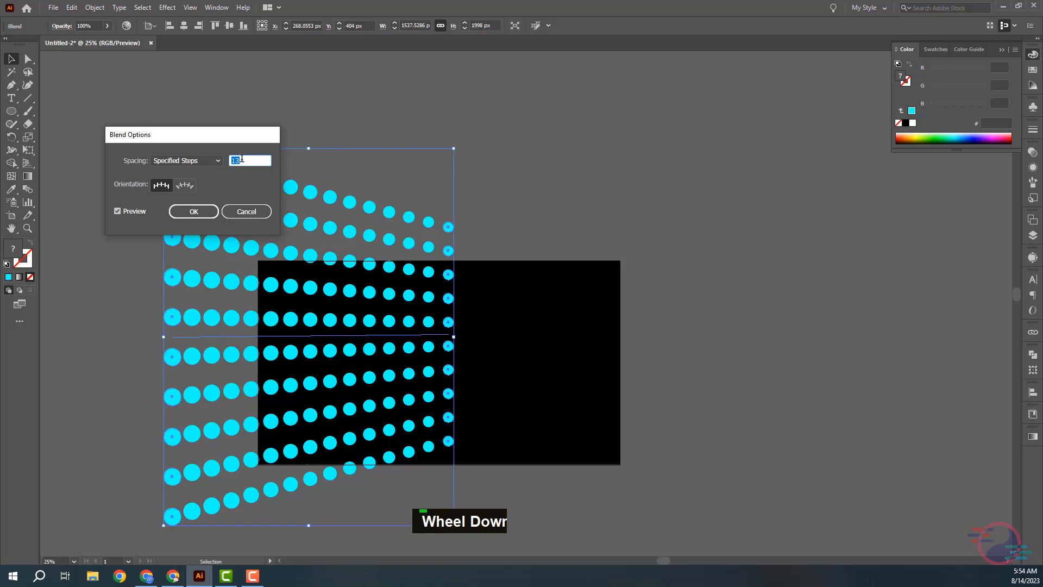
{"action": "scroll", "coordinate": [242, 158], "scroll_direction": "up", "scroll_amount": 1}
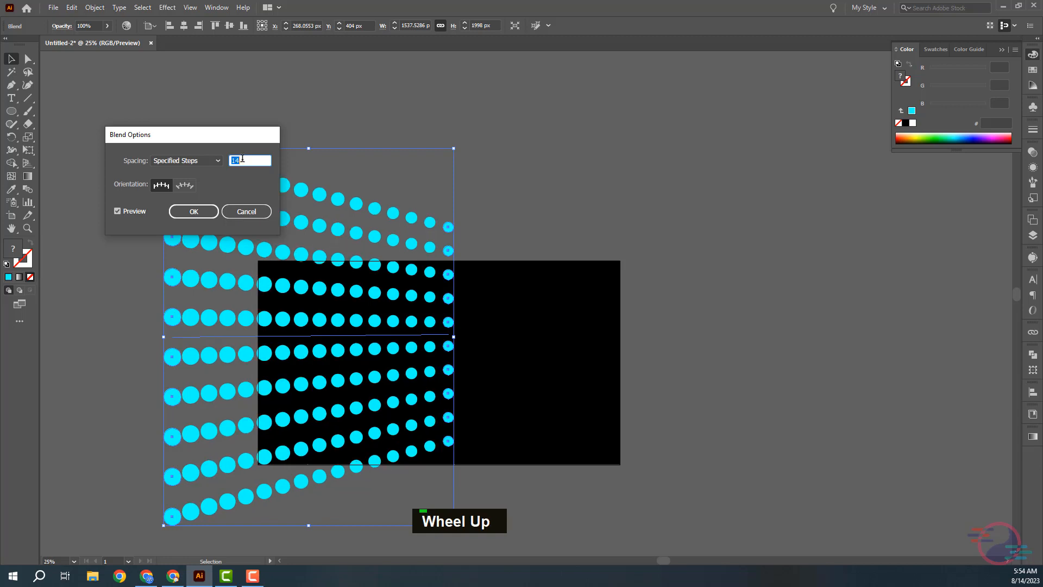
{"action": "left_click", "coordinate": [201, 210]}
{"action": "left_click", "coordinate": [342, 135]}
Step: Expand the blended circles with both Object and Fill included
{"action": "left_click", "coordinate": [299, 193]}
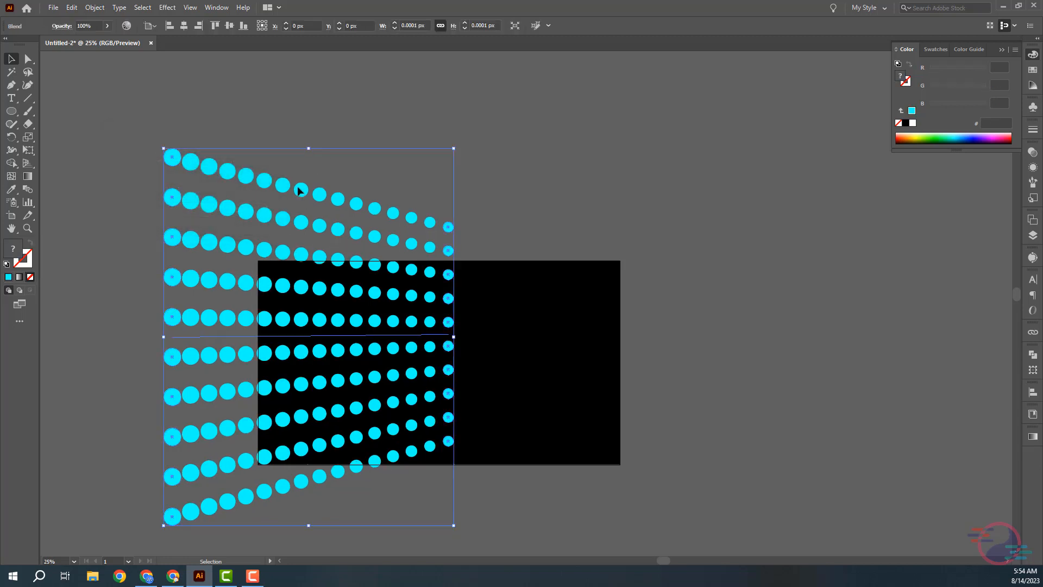
{"action": "left_click", "coordinate": [100, 15]}
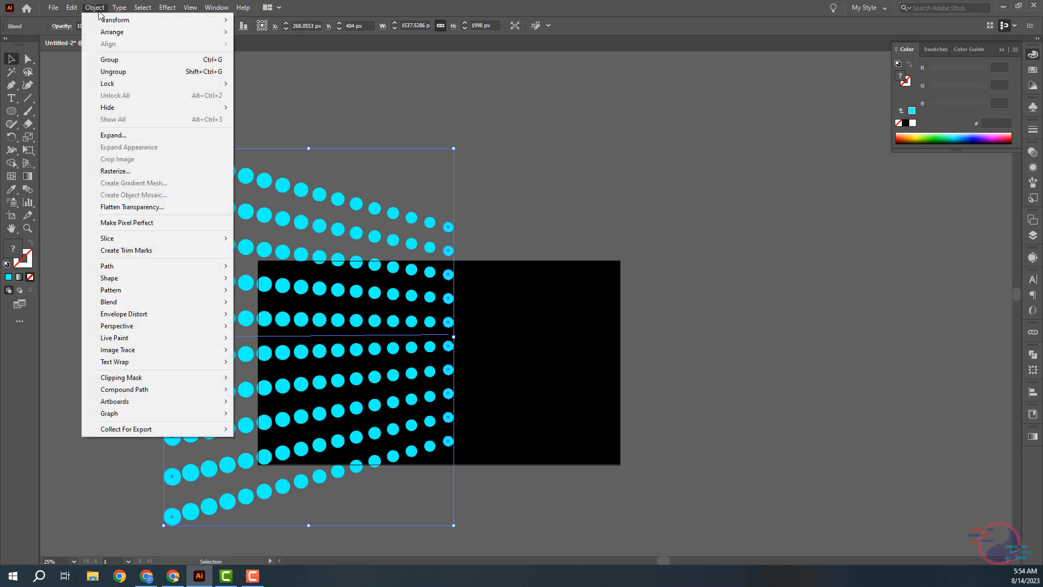
{"action": "left_click", "coordinate": [115, 136]}
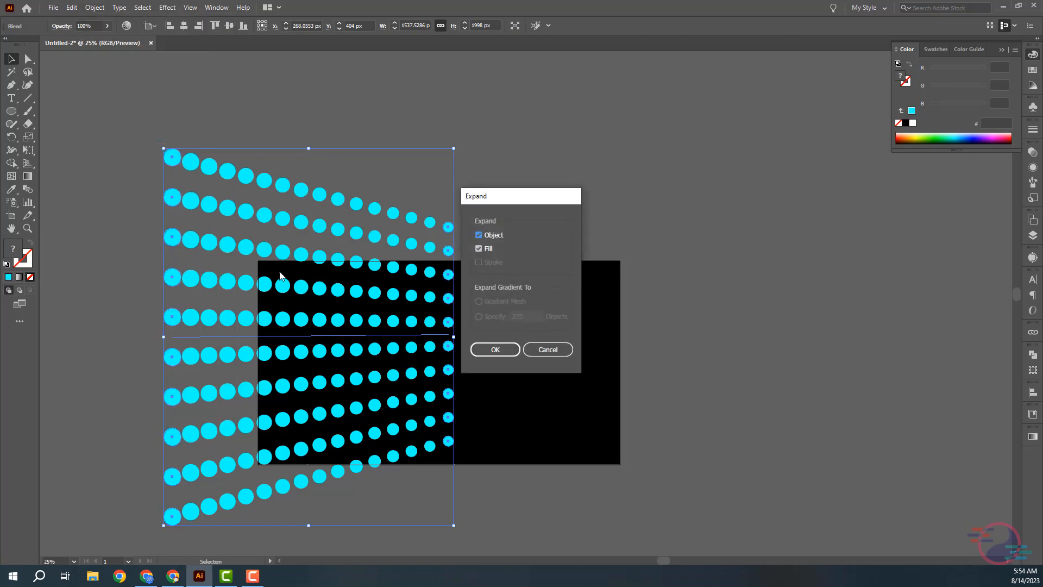
{"action": "left_click", "coordinate": [506, 356]}
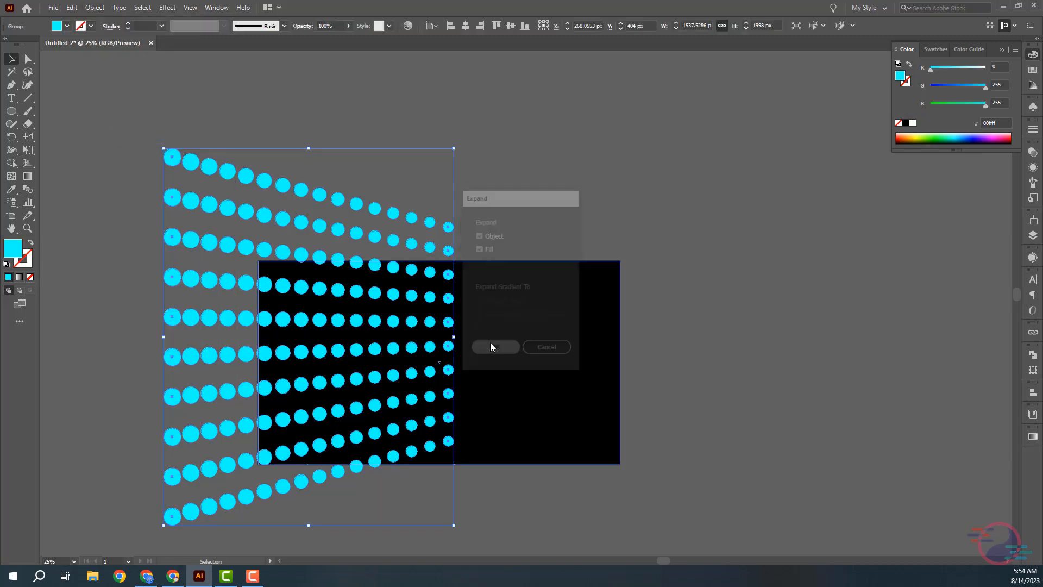
Step: Apply a horizontal Flag warp to the circles with 15% bend, -47% horizontal distortion and 59% vertical distortion
{"action": "left_click", "coordinate": [167, 7]}
{"action": "mouse_move", "coordinate": [206, 147]}
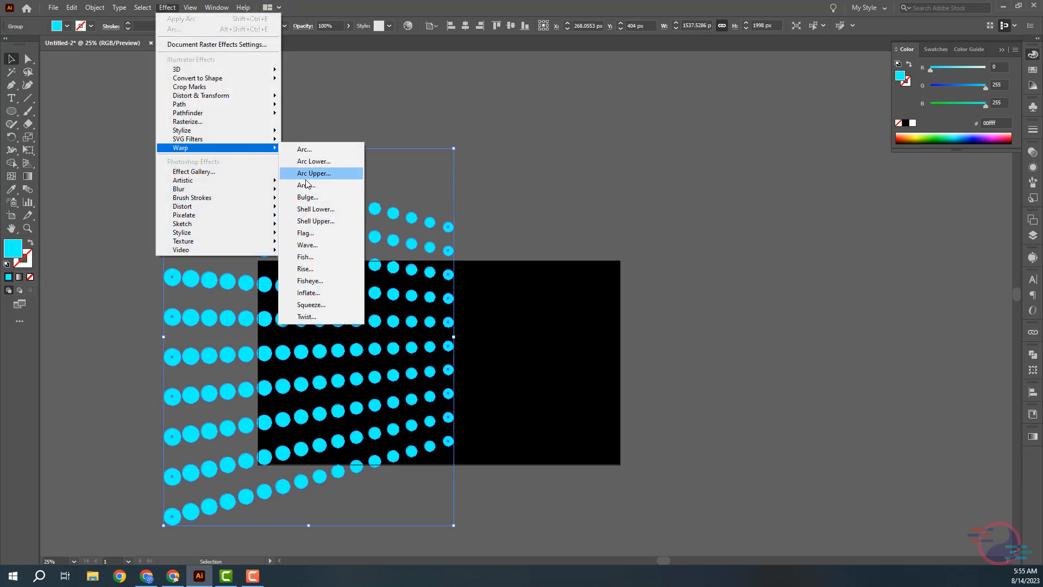
{"action": "left_click", "coordinate": [347, 232]}
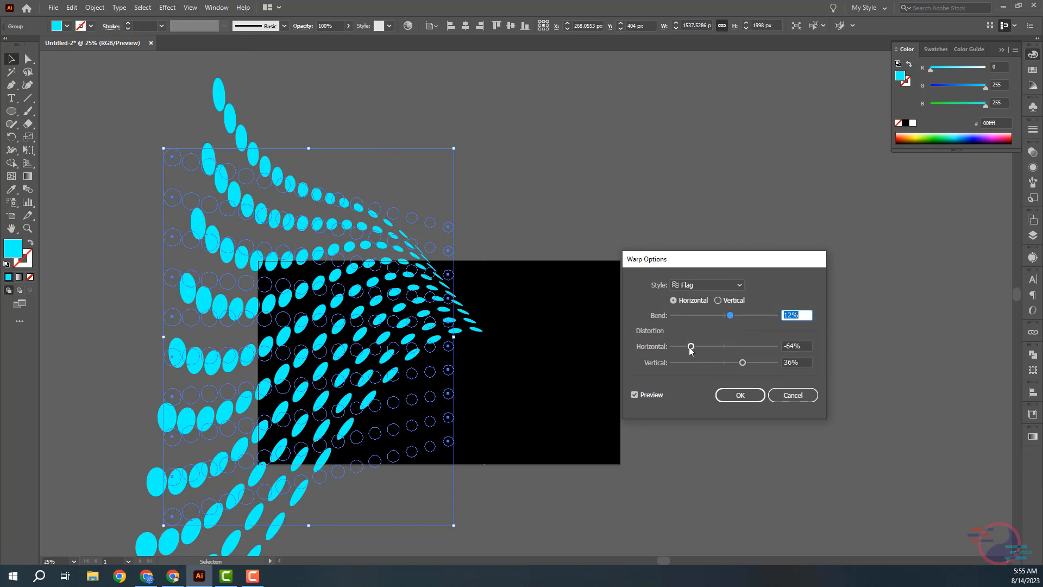
{"action": "left_click_drag", "start_coordinate": [697, 349], "coordinate": [684, 349]}
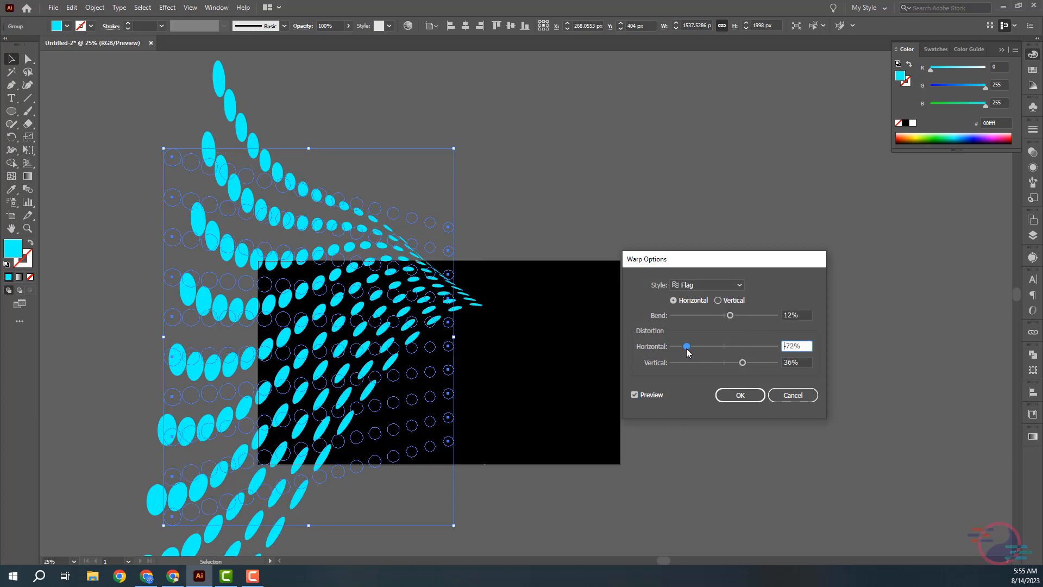
{"action": "mouse_move", "coordinate": [744, 368]}
{"action": "left_mouse_down"}
{"action": "mouse_move", "coordinate": [693, 365]}
{"action": "mouse_move", "coordinate": [768, 363]}
{"action": "mouse_move", "coordinate": [753, 366]}
{"action": "left_mouse_up"}
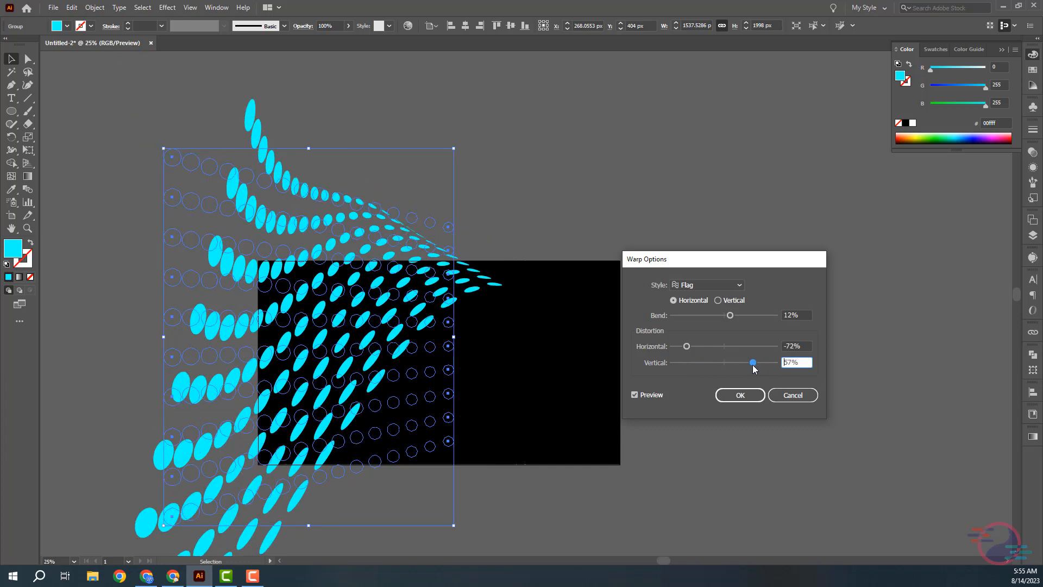
{"action": "mouse_move", "coordinate": [731, 317]}
{"action": "left_mouse_down"}
{"action": "mouse_move", "coordinate": [717, 320]}
{"action": "mouse_move", "coordinate": [733, 321]}
{"action": "left_mouse_up"}
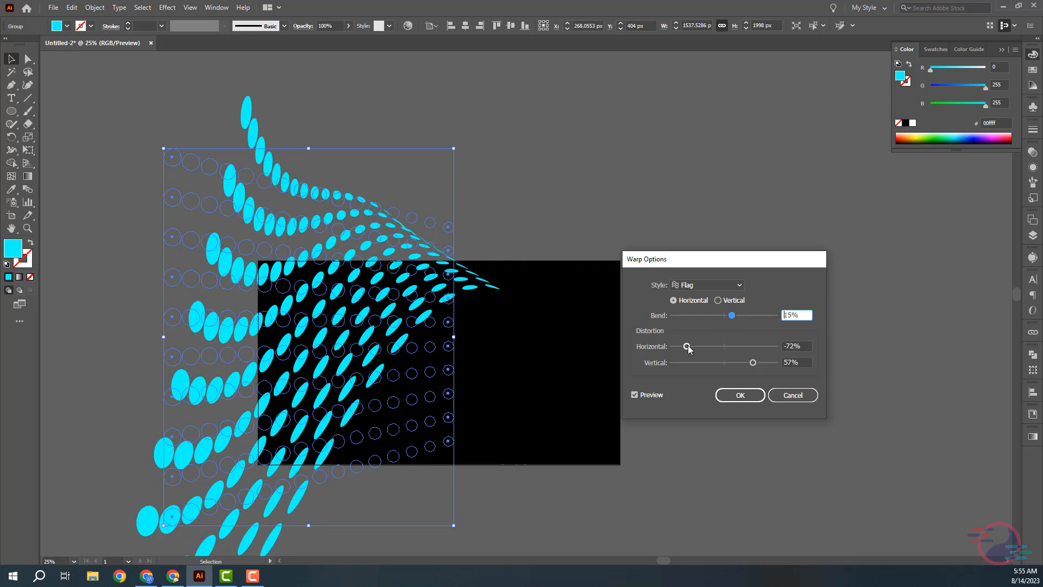
{"action": "mouse_move", "coordinate": [687, 347]}
{"action": "left_mouse_down"}
{"action": "mouse_move", "coordinate": [753, 348]}
{"action": "mouse_move", "coordinate": [752, 363]}
{"action": "mouse_move", "coordinate": [689, 364]}
{"action": "mouse_move", "coordinate": [754, 363]}
{"action": "mouse_move", "coordinate": [751, 346]}
{"action": "mouse_move", "coordinate": [701, 344]}
{"action": "left_mouse_up"}
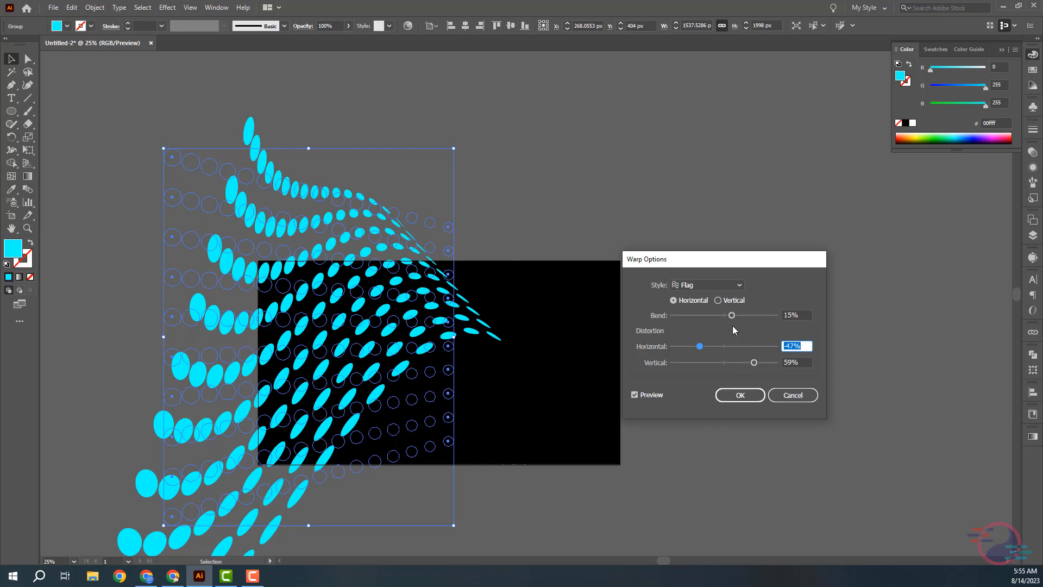
{"action": "left_click", "coordinate": [738, 395]}
{"action": "left_click", "coordinate": [568, 220]}
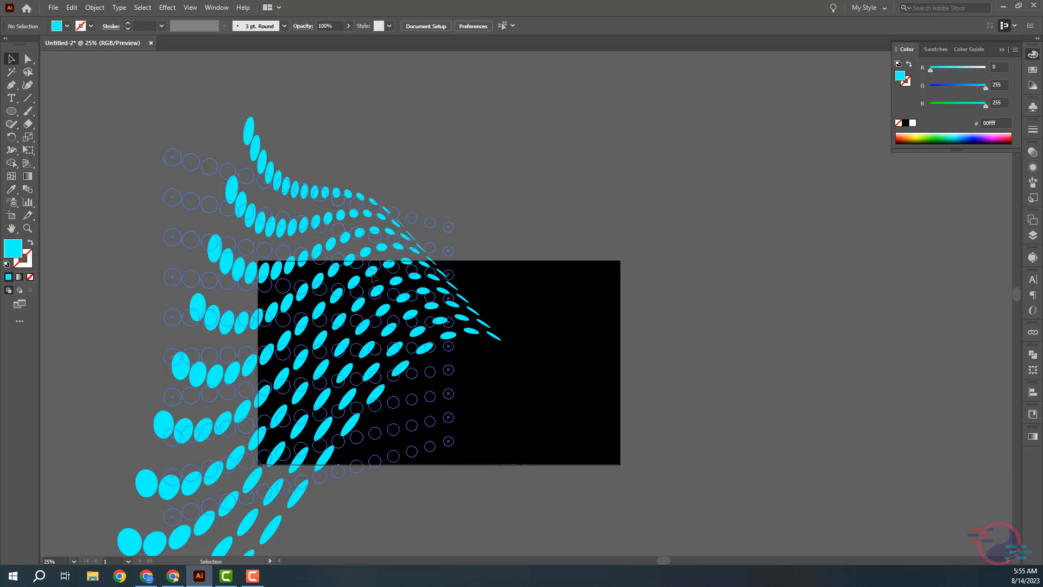
Step: Move the warped dots down and left and scale them down proportionally to about 1357 x 1764 px
{"action": "left_click_drag", "start_coordinate": [373, 279], "coordinate": [354, 320]}
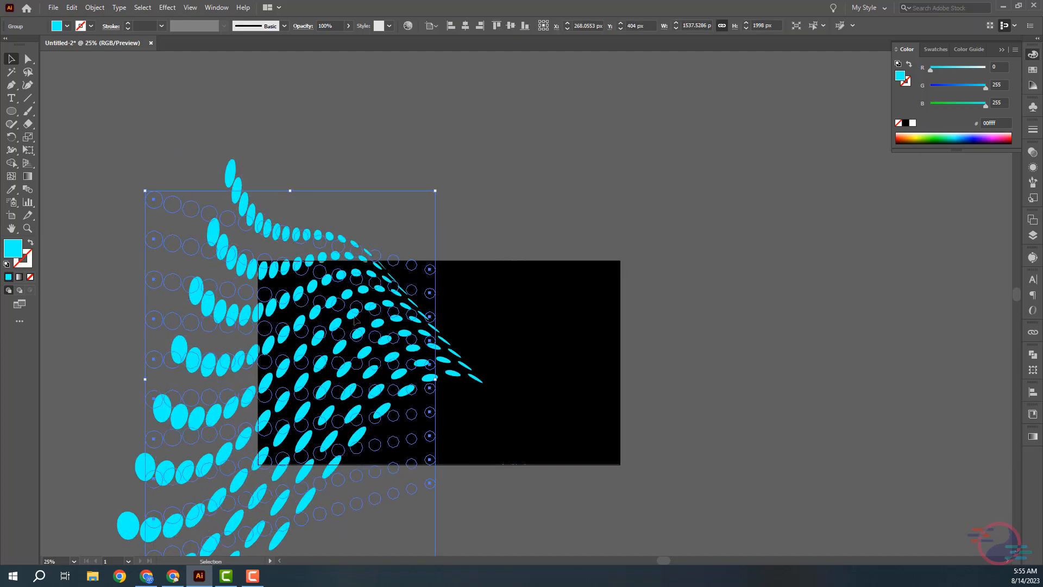
{"action": "left_click_drag", "start_coordinate": [438, 191], "coordinate": [431, 211]}
{"action": "left_click", "coordinate": [437, 187]}
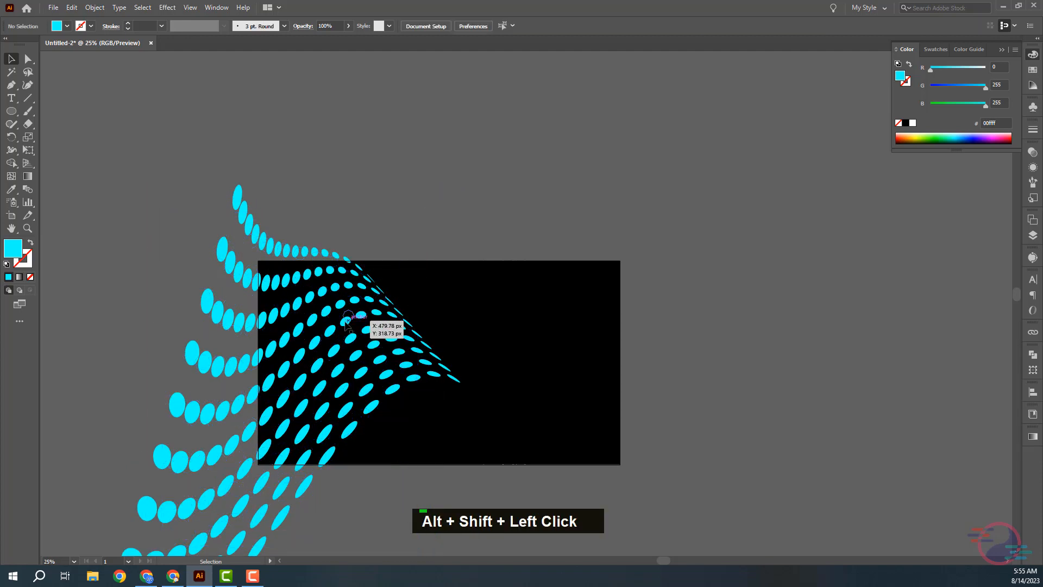
{"action": "left_click_drag", "start_coordinate": [347, 320], "coordinate": [336, 324]}
{"action": "key", "text": "ctrl+z"}
{"action": "left_click", "coordinate": [280, 216]}
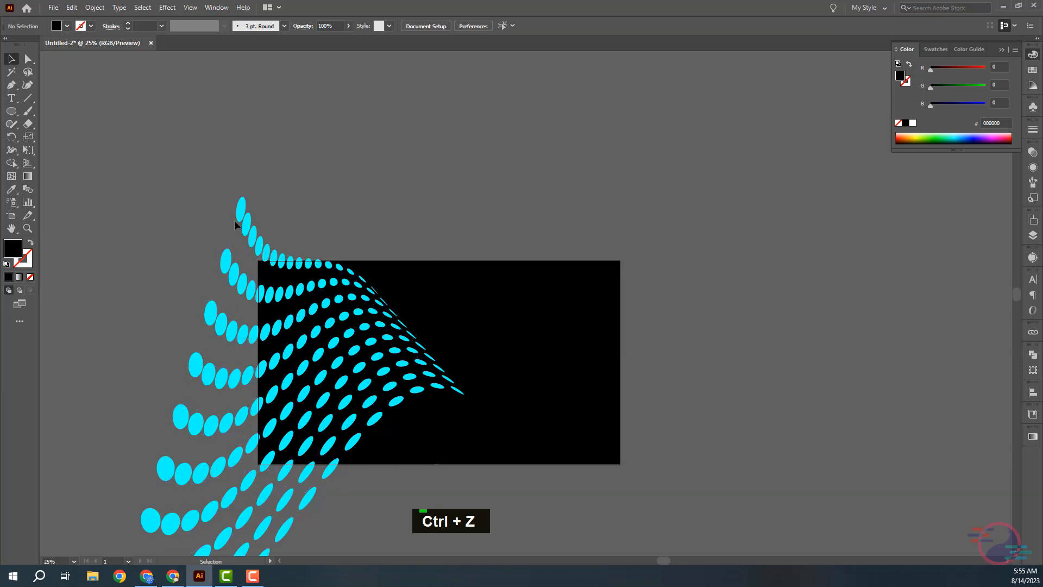
Step: Expand the appearance of the warped dot group and shift it slightly down and left
{"action": "left_click", "coordinate": [252, 235]}
{"action": "scroll", "coordinate": [382, 179], "scroll_direction": "down", "scroll_amount": 2}
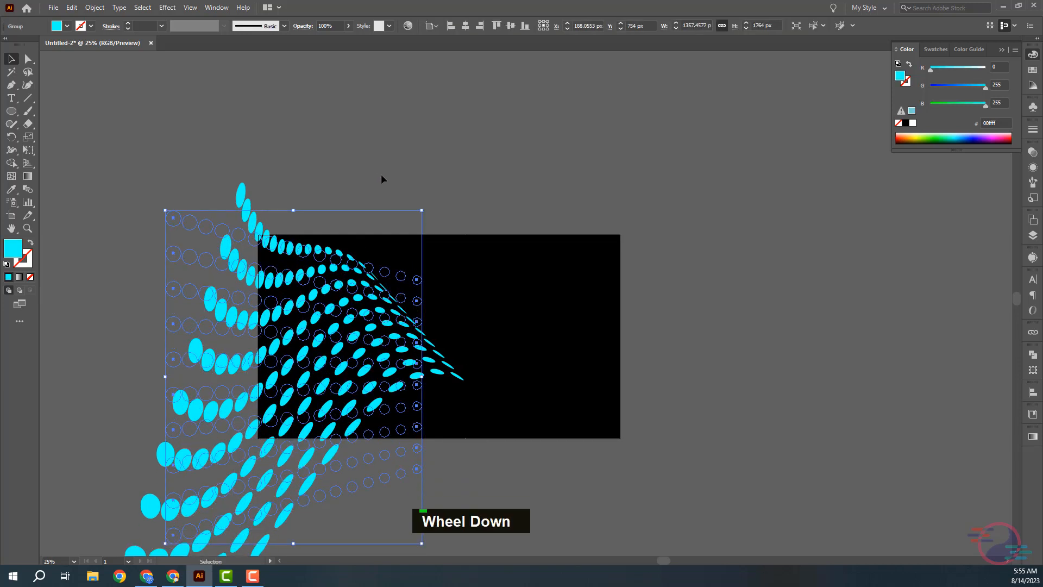
{"action": "scroll", "coordinate": [381, 177], "scroll_direction": "down", "scroll_amount": 2}
{"action": "left_click", "coordinate": [94, 12]}
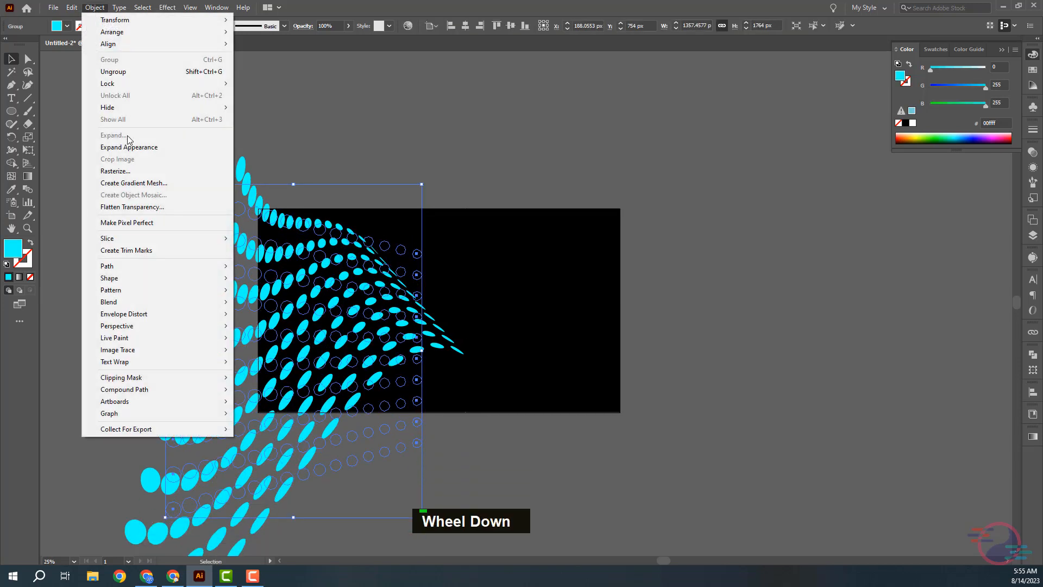
{"action": "left_click", "coordinate": [133, 145]}
{"action": "left_click", "coordinate": [351, 146]}
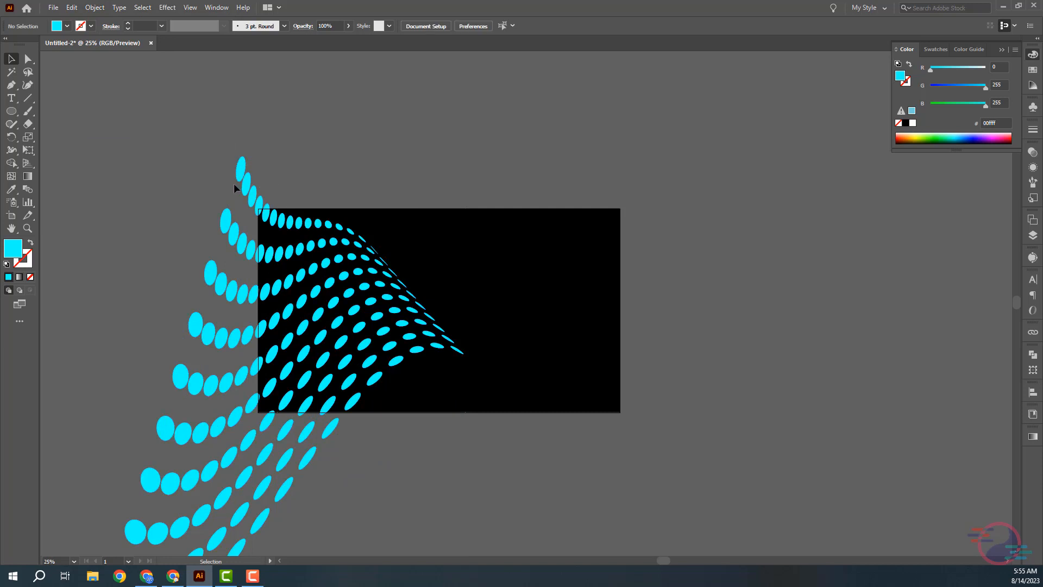
{"action": "left_click_drag", "start_coordinate": [248, 187], "coordinate": [239, 198]}
{"action": "left_click", "coordinate": [324, 163]}
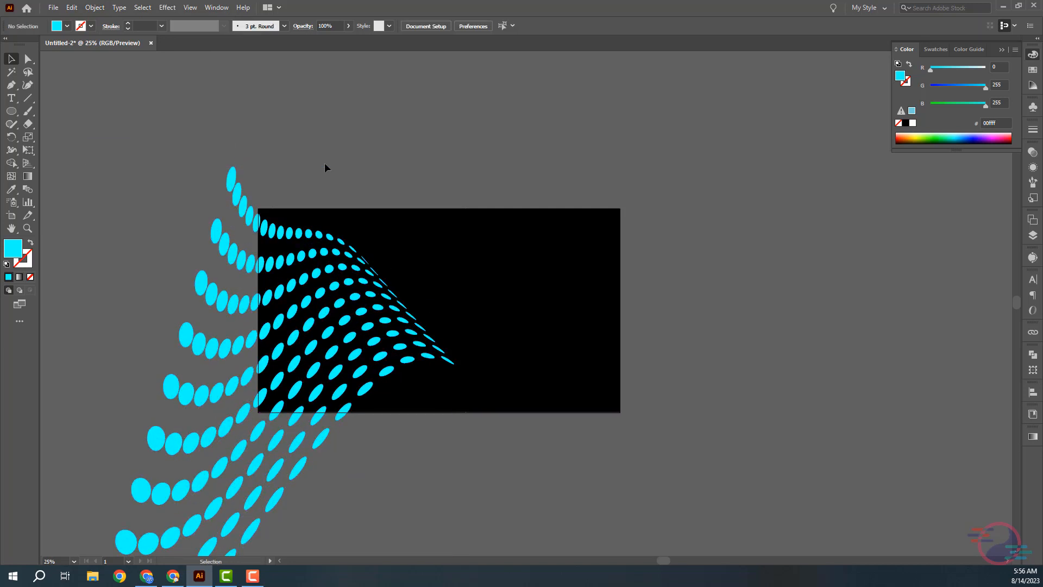
Step: Fill the warped dot group with the white-to-black linear gradient
{"action": "left_click", "coordinate": [232, 193]}
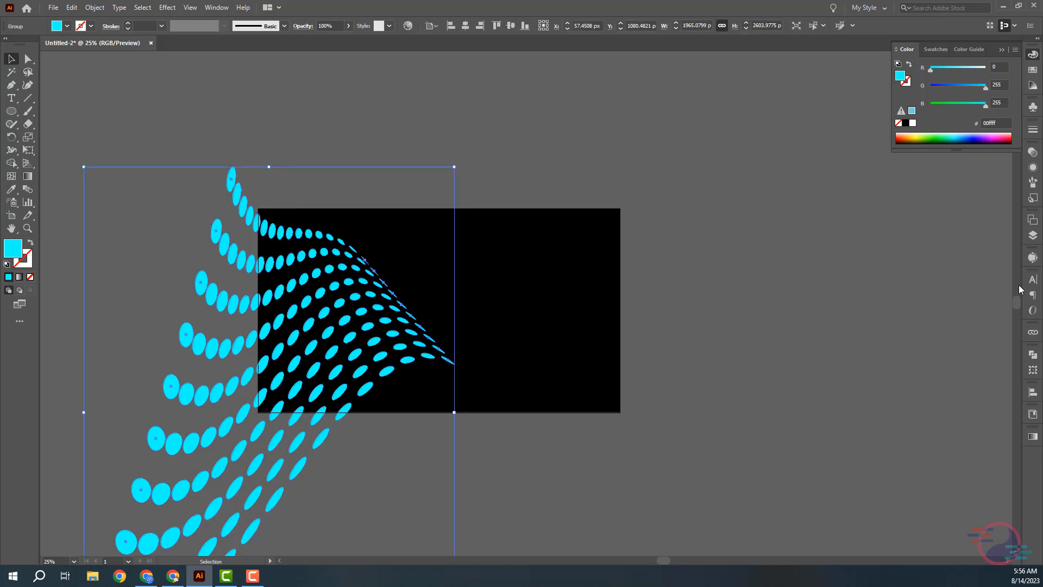
{"action": "left_click", "coordinate": [1033, 437]}
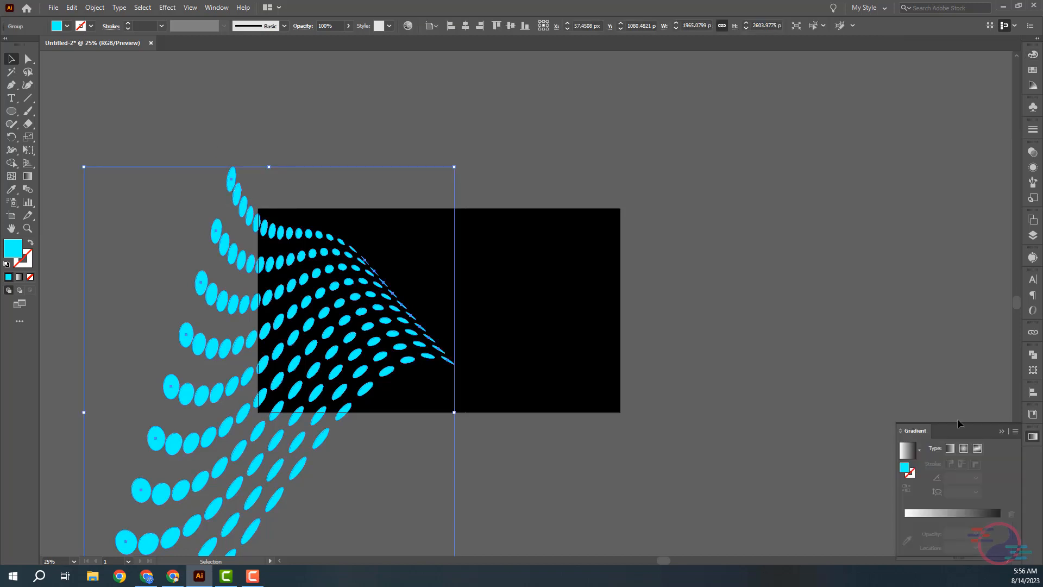
{"action": "left_click", "coordinate": [906, 450]}
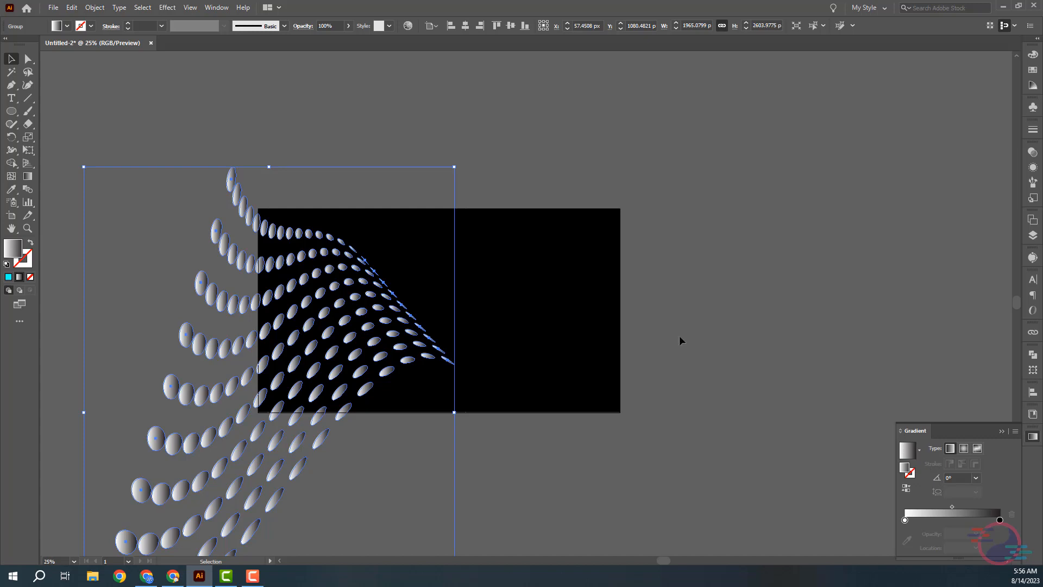
Step: Make the dots one compound path and apply the linear gradient across the whole shape
{"action": "left_click", "coordinate": [95, 8]}
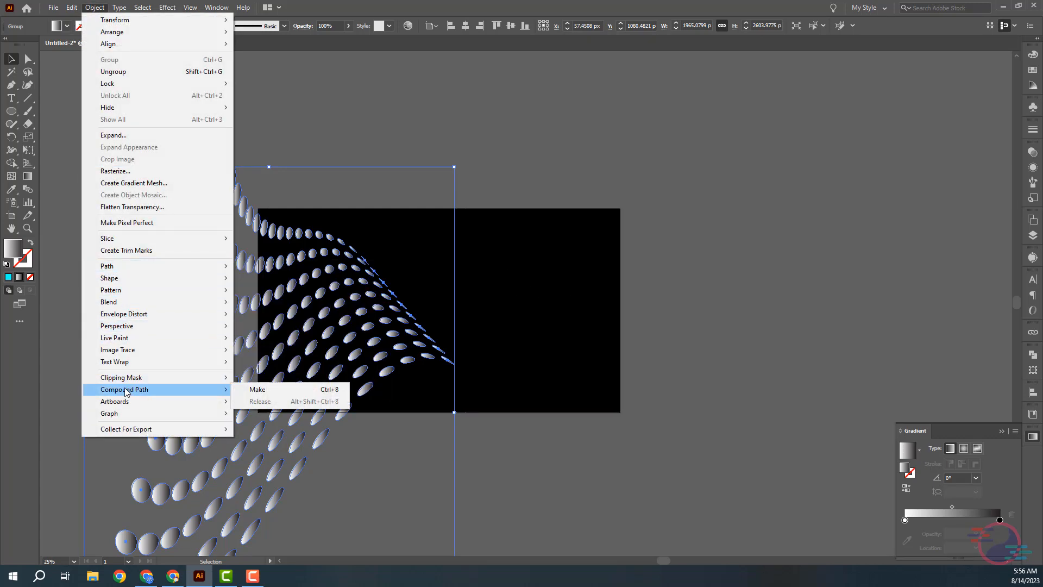
{"action": "mouse_move", "coordinate": [128, 392]}
{"action": "left_click", "coordinate": [266, 390]}
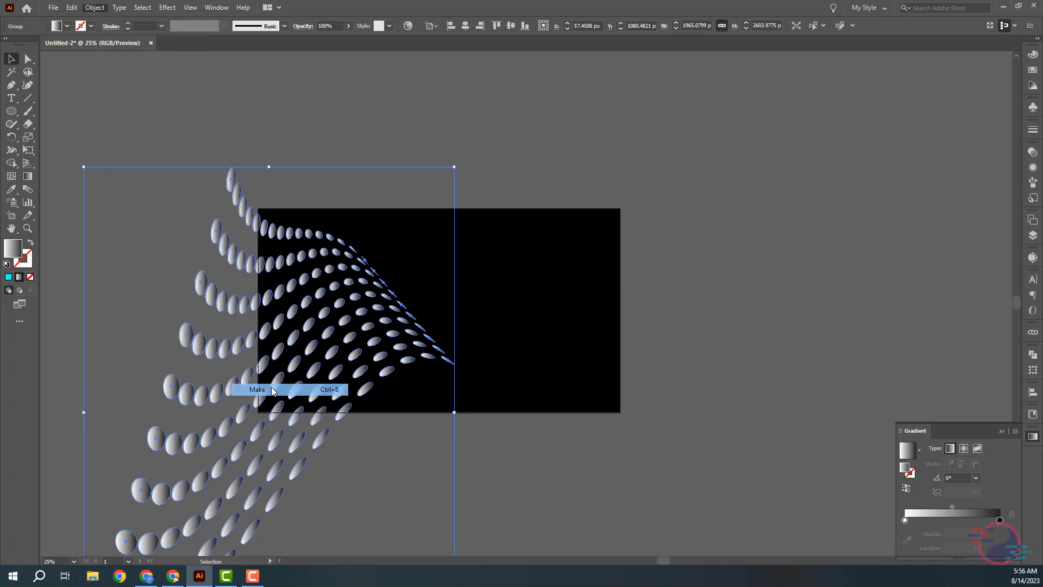
{"action": "left_click", "coordinate": [910, 457]}
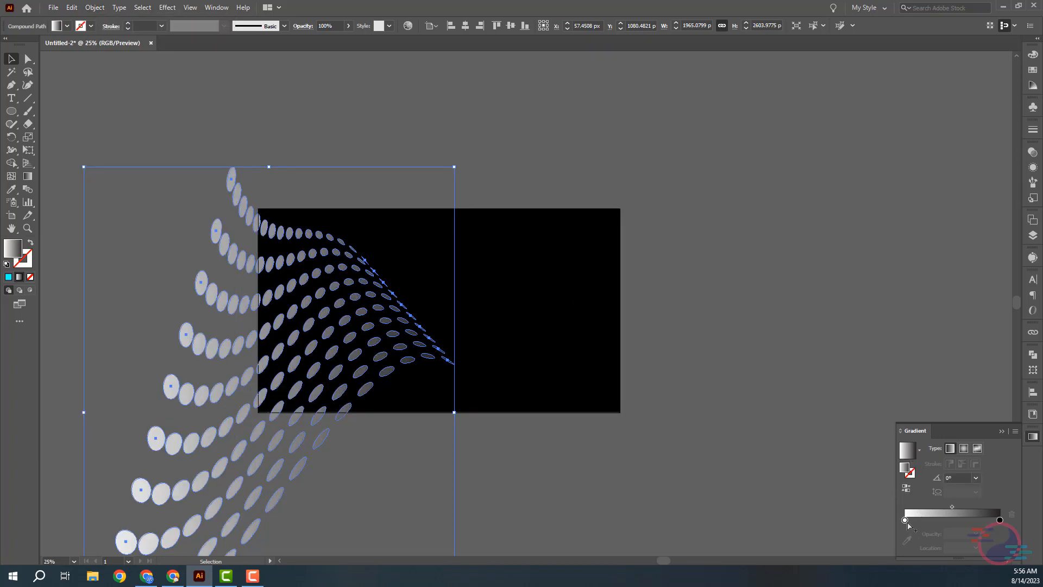
Step: Set the gradient's start stop to cyan and its end stop to black, and deselect the dots
{"action": "double_click", "coordinate": [905, 520]}
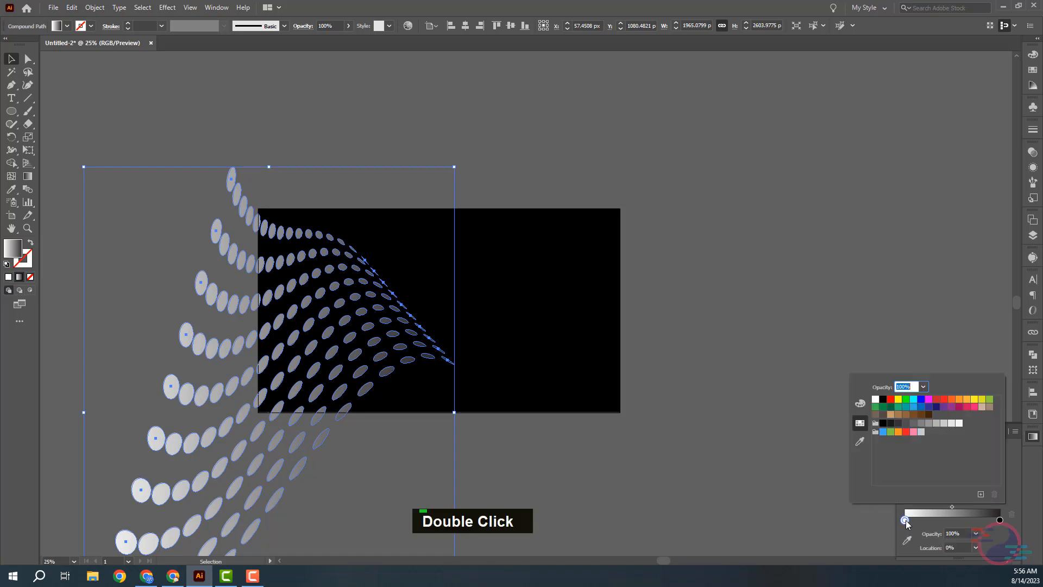
{"action": "left_click", "coordinate": [917, 401]}
{"action": "left_click", "coordinate": [1000, 520]}
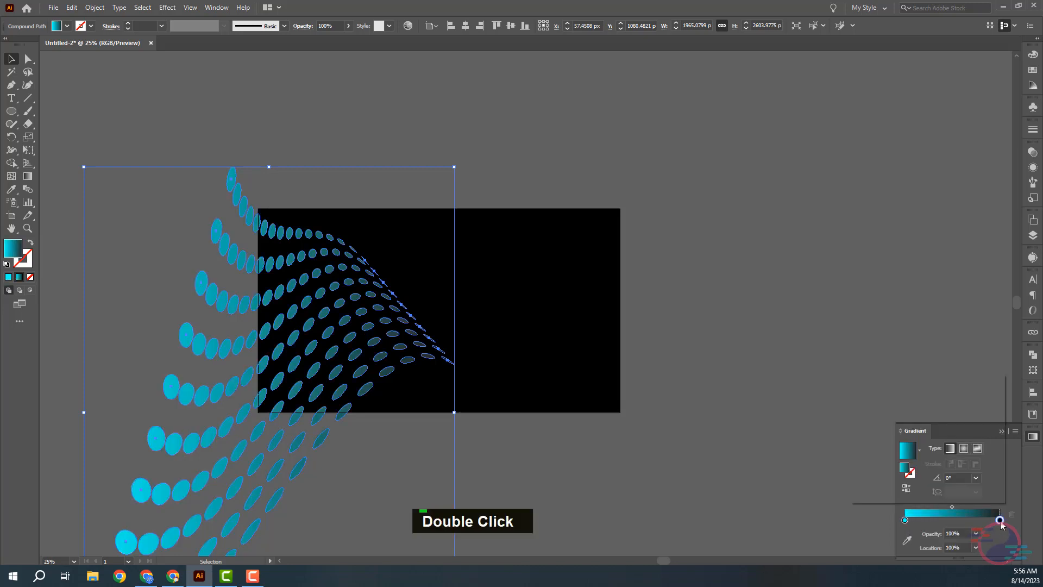
{"action": "double_click", "coordinate": [1000, 520]}
{"action": "left_click", "coordinate": [883, 399]}
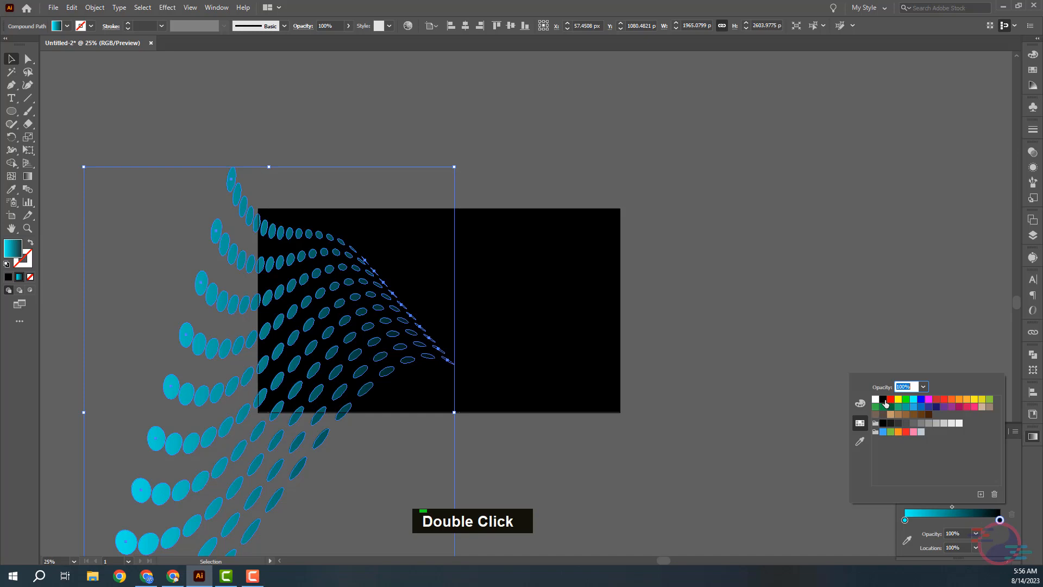
{"action": "left_click", "coordinate": [743, 300]}
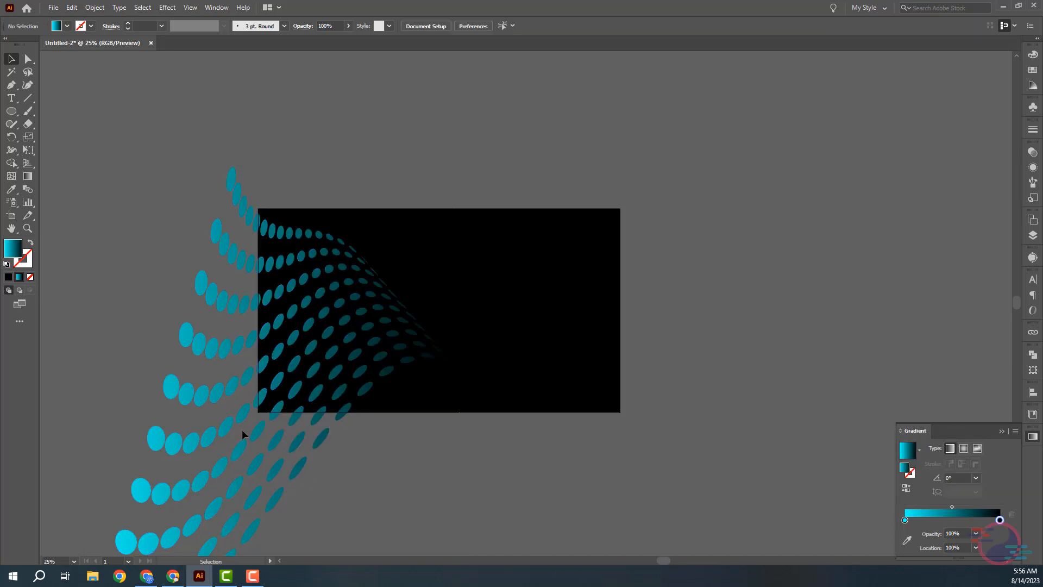
{"action": "left_click_drag", "start_coordinate": [248, 433], "coordinate": [235, 433]}
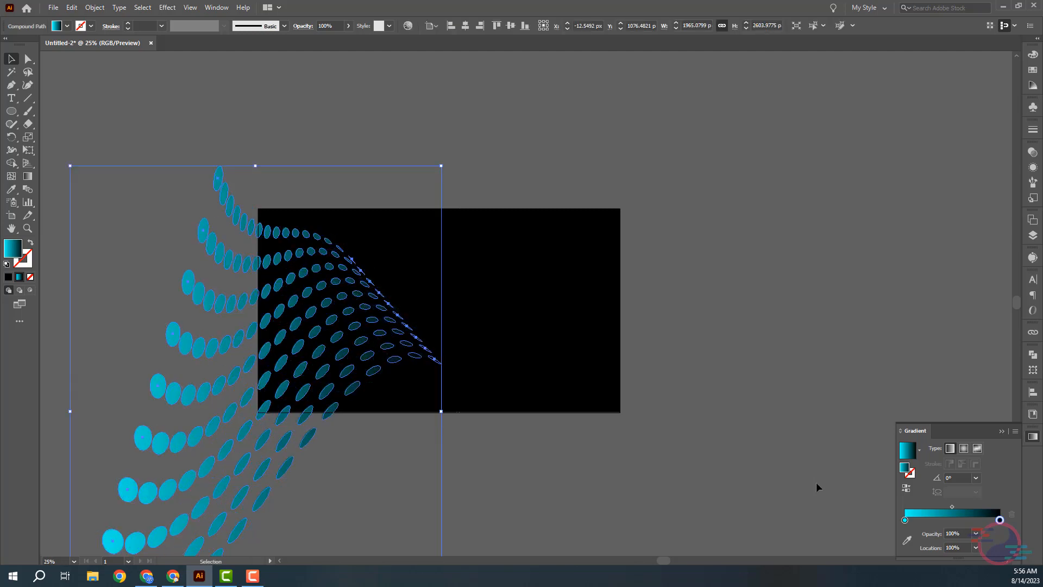
{"action": "left_click_drag", "start_coordinate": [954, 512], "coordinate": [954, 511]}
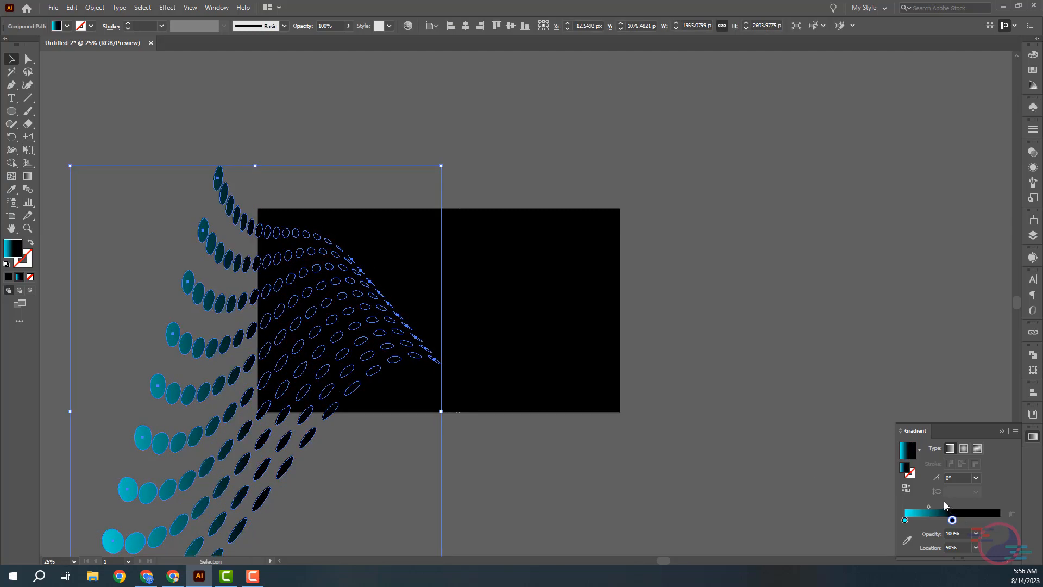
{"action": "key", "text": "ctrl+z"}
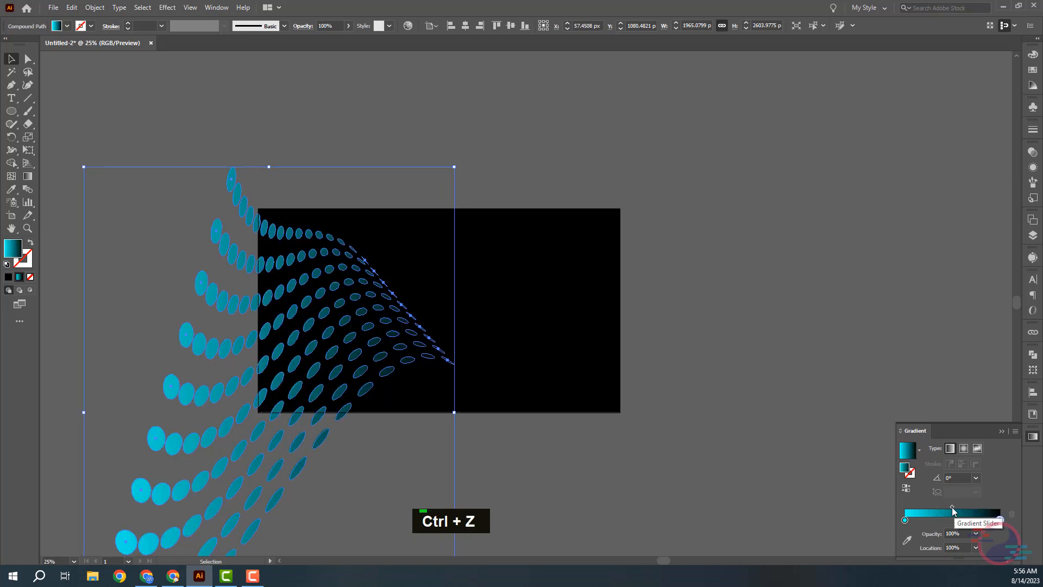
Step: Set the location of the dot gradient's midpoint to 75% and deselect the dots
{"action": "left_click", "coordinate": [953, 508]}
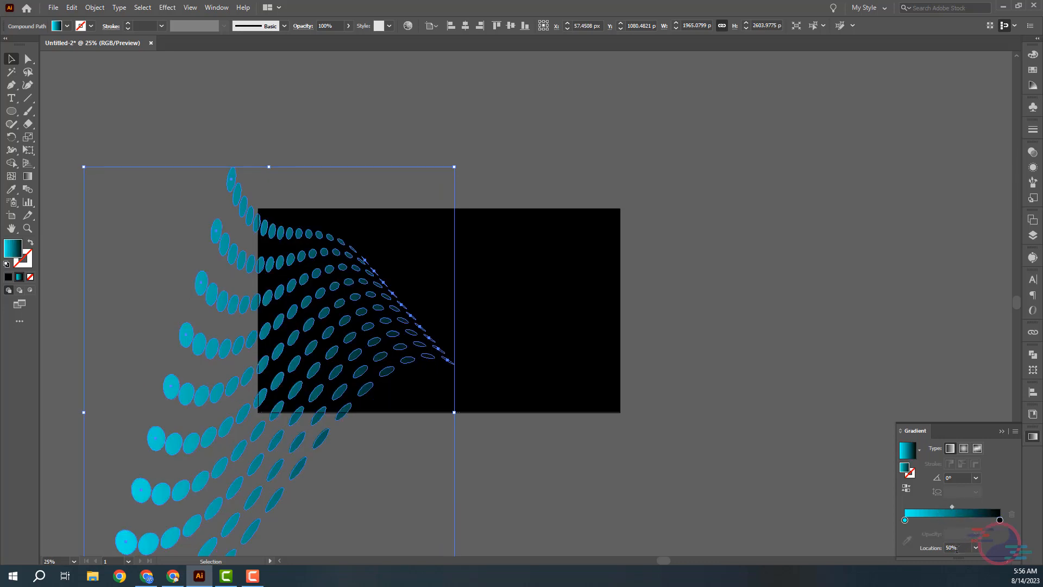
{"action": "left_click_drag", "start_coordinate": [957, 548], "coordinate": [927, 549]}
{"action": "type", "text": "75"}
{"action": "key", "text": "Return"}
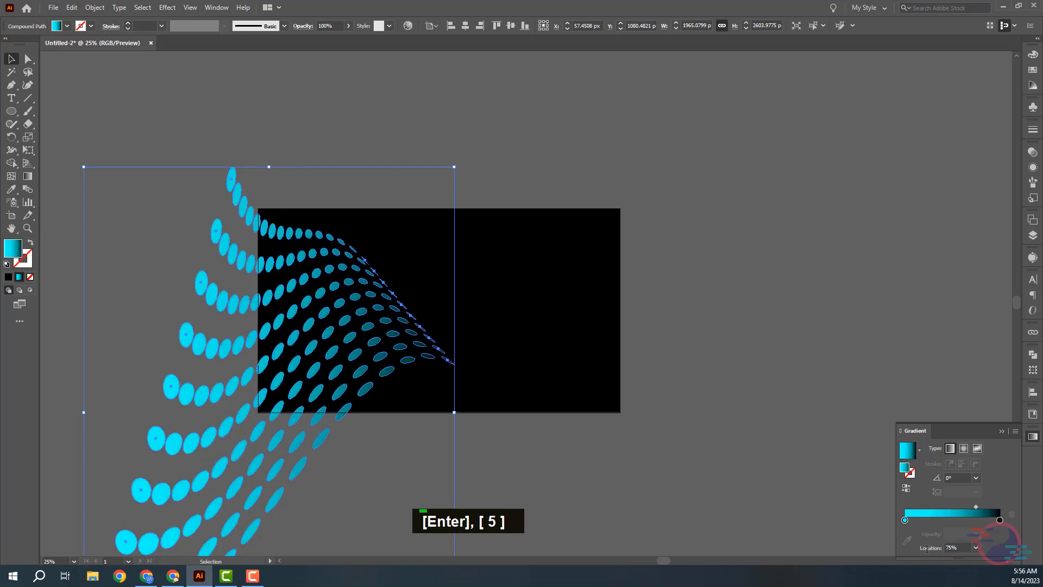
{"action": "left_click", "coordinate": [314, 156]}
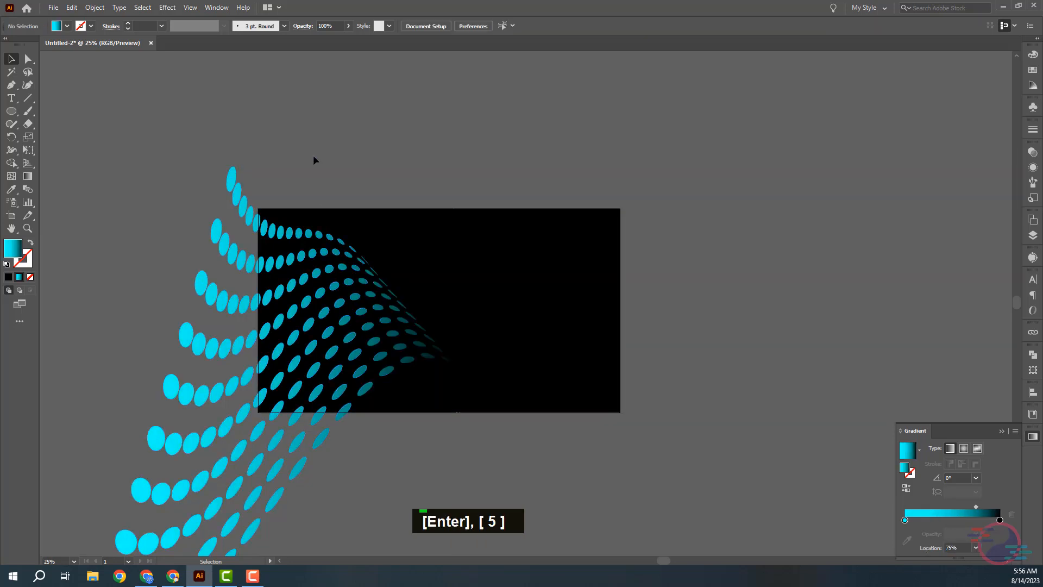
Step: Start an Inner Glow effect on the dot shape with Multiply mode and the glow starting from the edge
{"action": "left_click", "coordinate": [323, 317]}
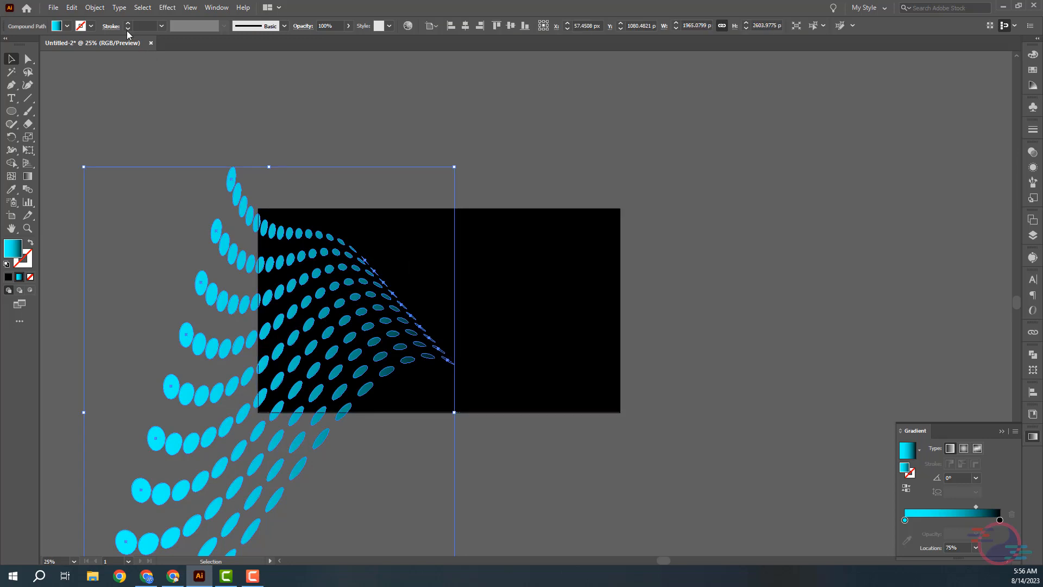
{"action": "left_click", "coordinate": [167, 8]}
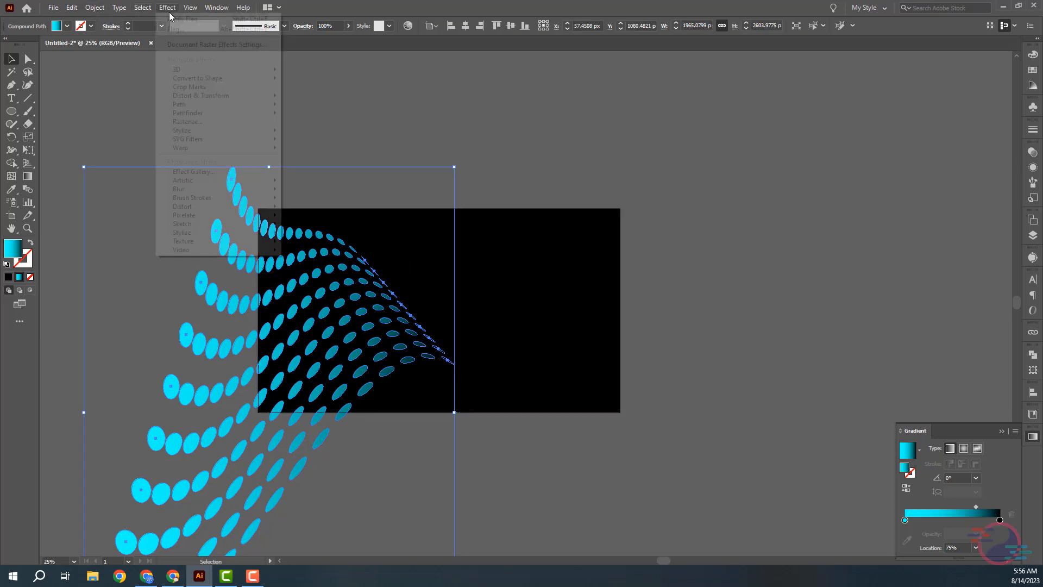
{"action": "mouse_move", "coordinate": [196, 140]}
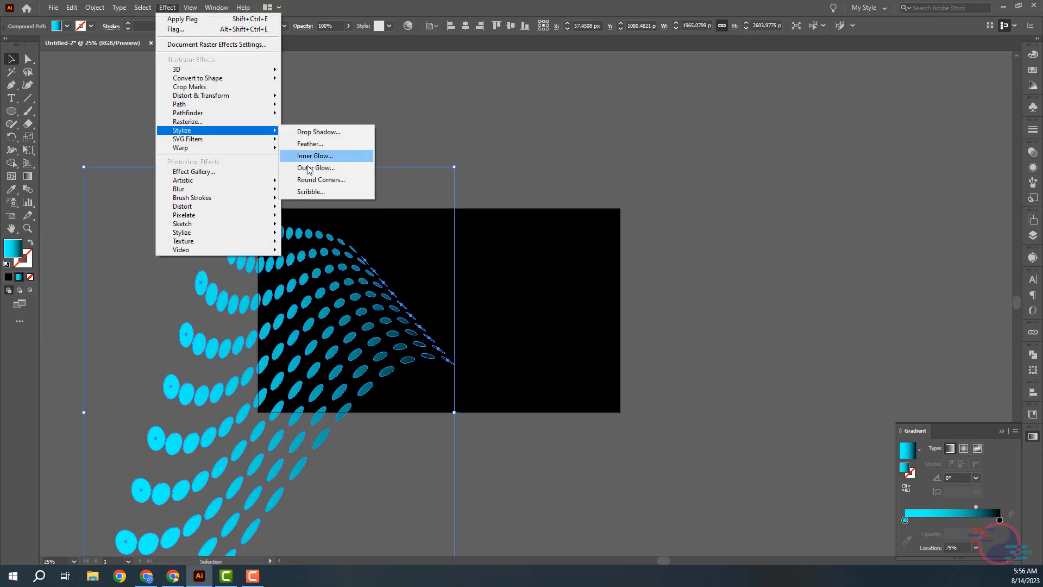
{"action": "left_click", "coordinate": [317, 156]}
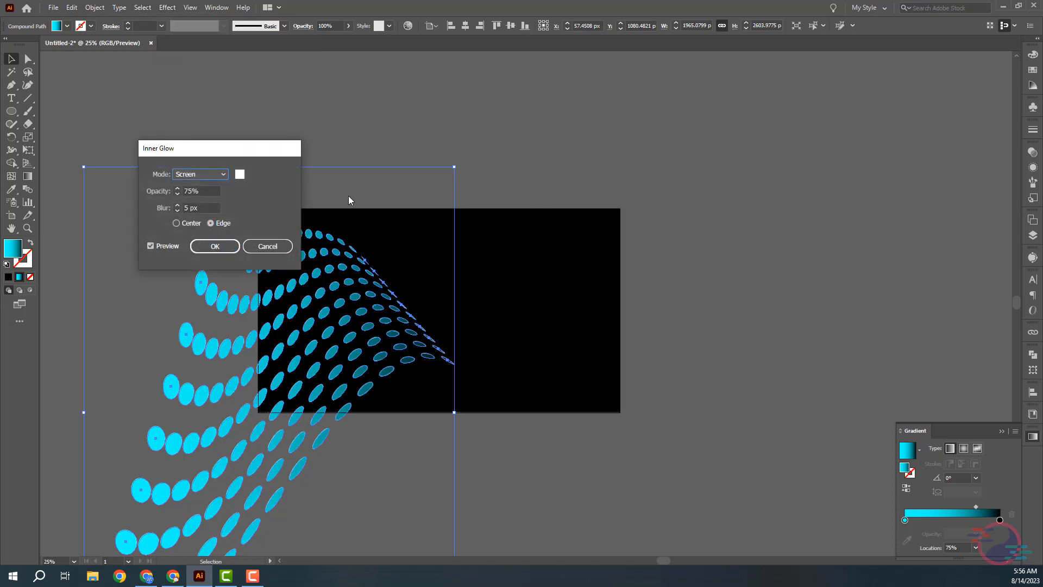
{"action": "left_click", "coordinate": [205, 177]}
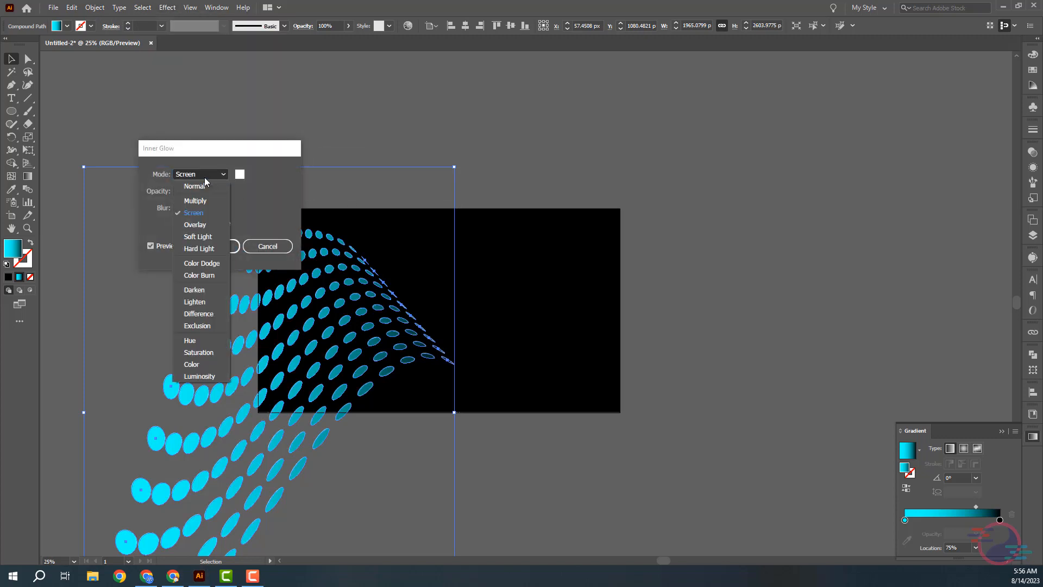
{"action": "left_click", "coordinate": [191, 200]}
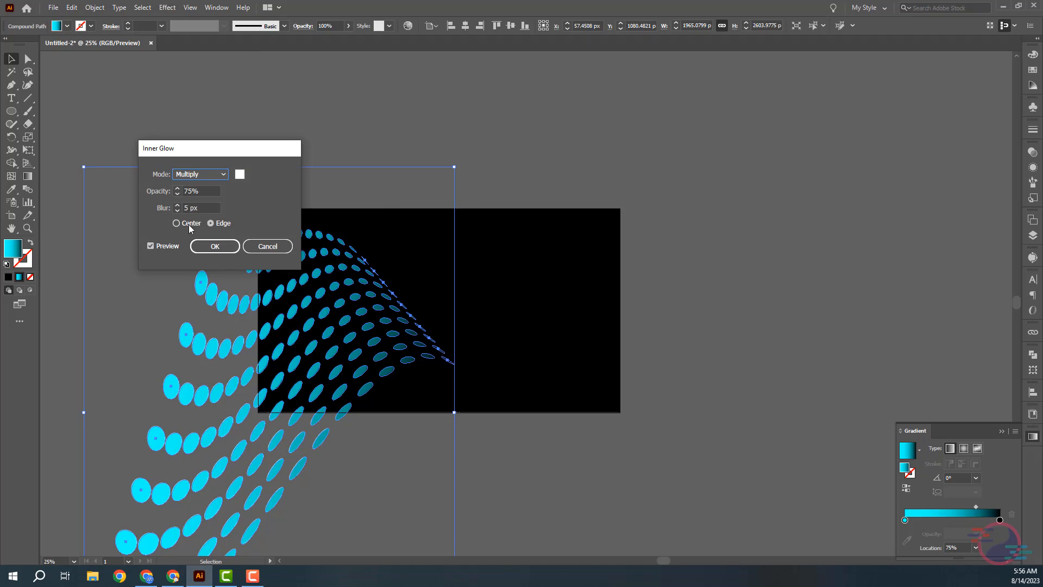
{"action": "left_click", "coordinate": [188, 224]}
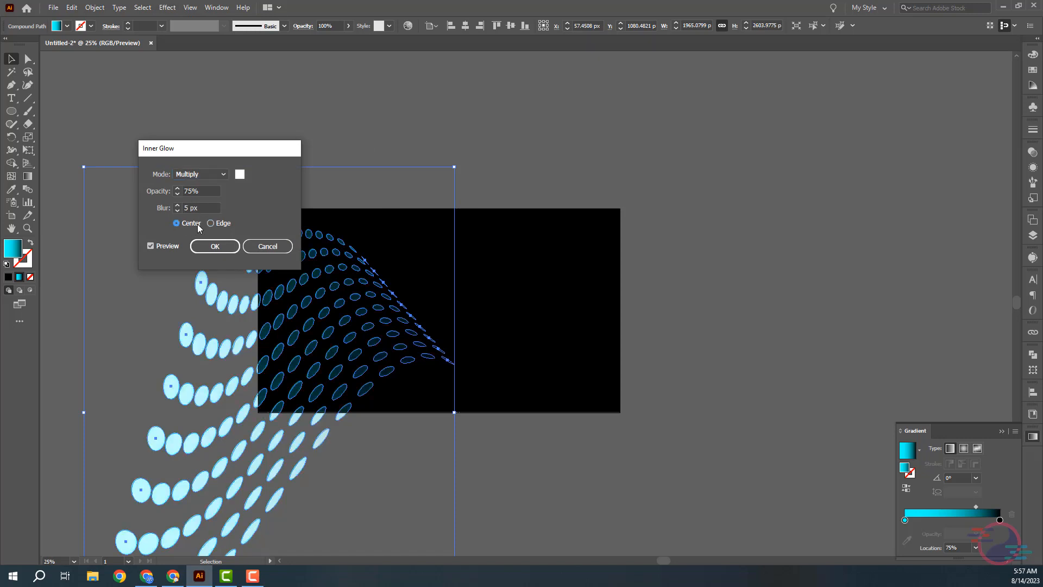
{"action": "left_click", "coordinate": [222, 225]}
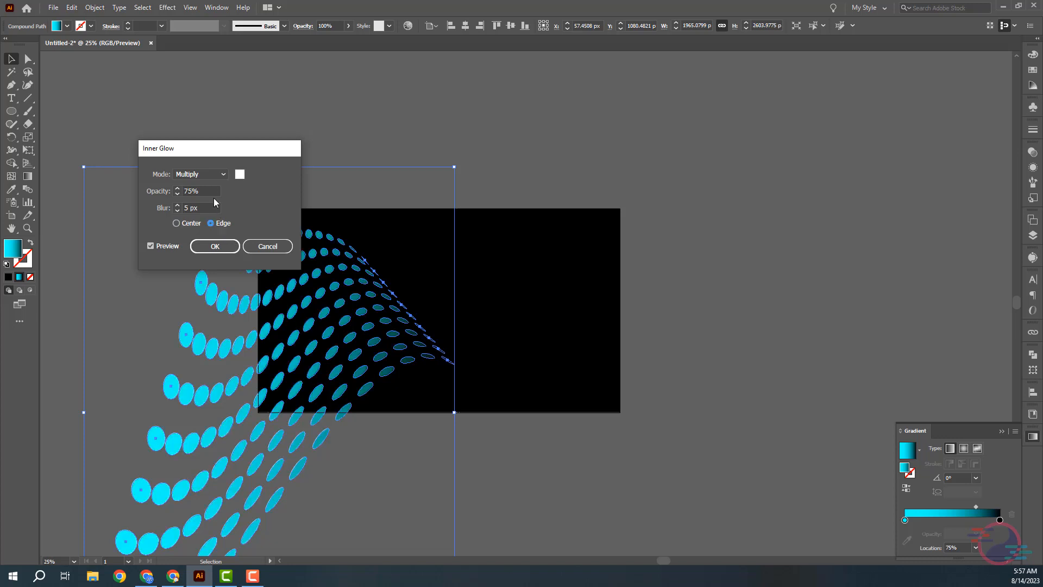
Step: Make the inner glow cyan with 73% opacity, apply the effect and deselect the dots
{"action": "left_click", "coordinate": [238, 176]}
{"action": "left_click", "coordinate": [439, 341]}
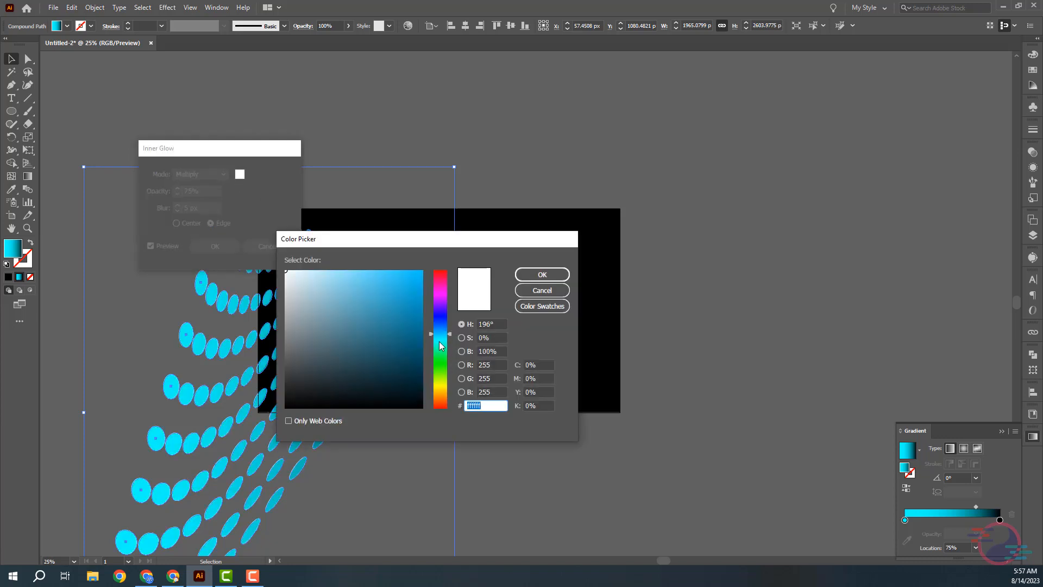
{"action": "left_click_drag", "start_coordinate": [383, 274], "coordinate": [395, 270]}
{"action": "left_click", "coordinate": [522, 277]}
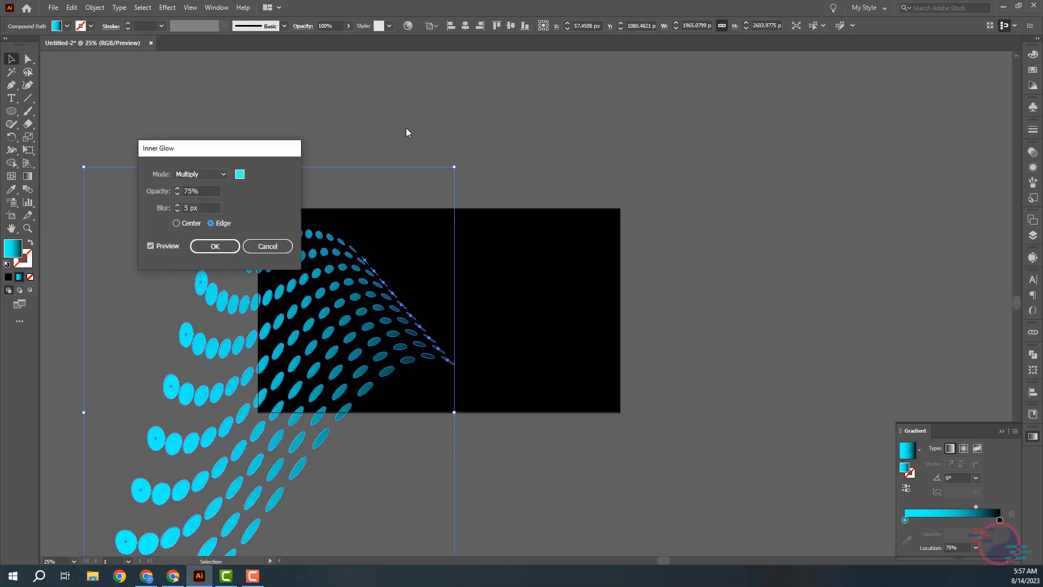
{"action": "left_click", "coordinate": [208, 191]}
{"action": "scroll", "coordinate": [208, 189], "scroll_direction": "down", "scroll_amount": 2}
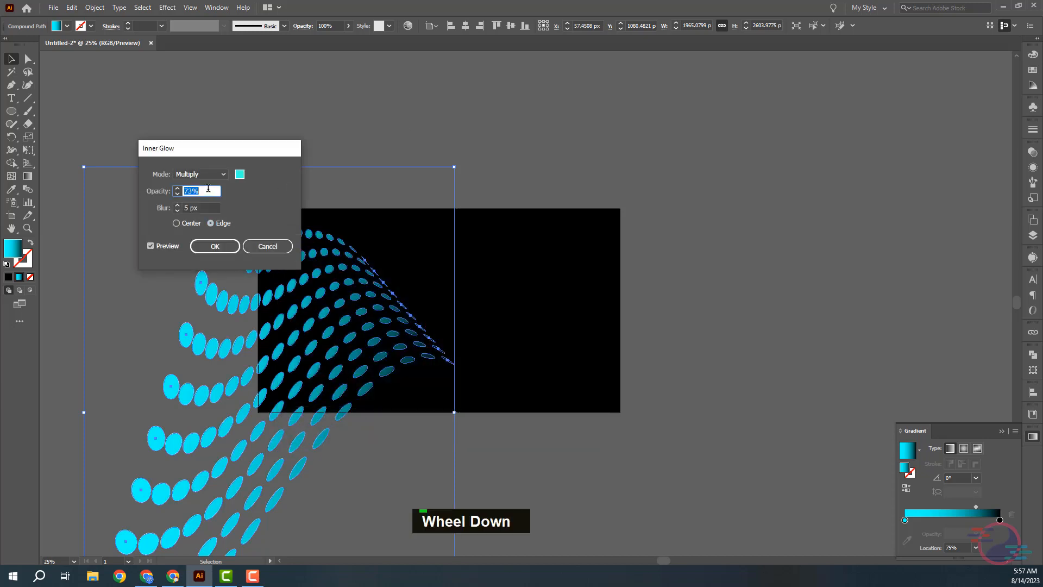
{"action": "left_click", "coordinate": [215, 246]}
{"action": "left_click", "coordinate": [382, 147]}
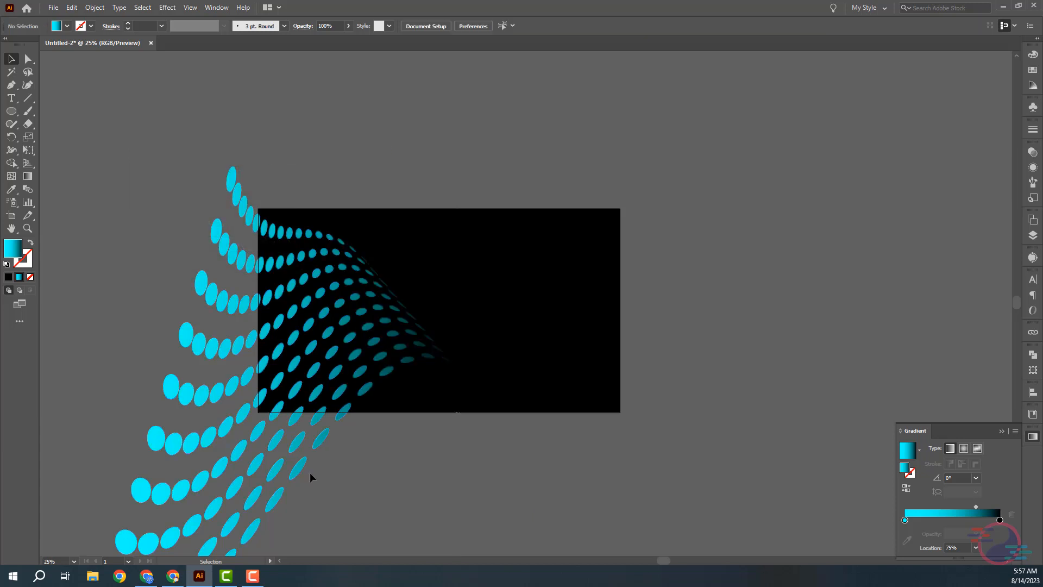
Step: Duplicate the dot shape horizontally to its right and rotate the copy by 180°
{"action": "left_click", "coordinate": [274, 484]}
{"action": "left_click_drag", "start_coordinate": [274, 484], "coordinate": [537, 483], "text": "alt"}
{"action": "key", "text": "shift"}
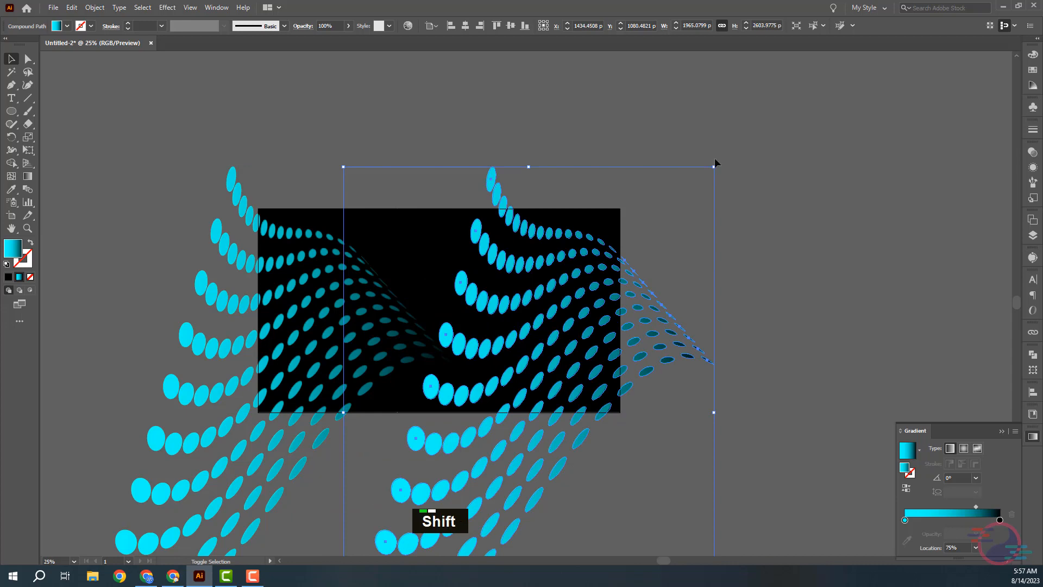
{"action": "left_click_drag", "start_coordinate": [716, 162], "coordinate": [389, 433], "text": "shift"}
Step: Move the rotated dot copy up over the right half of the black background, mirroring the original, and deselect it
{"action": "scroll", "coordinate": [388, 429], "scroll_direction": "up", "scroll_amount": 5}
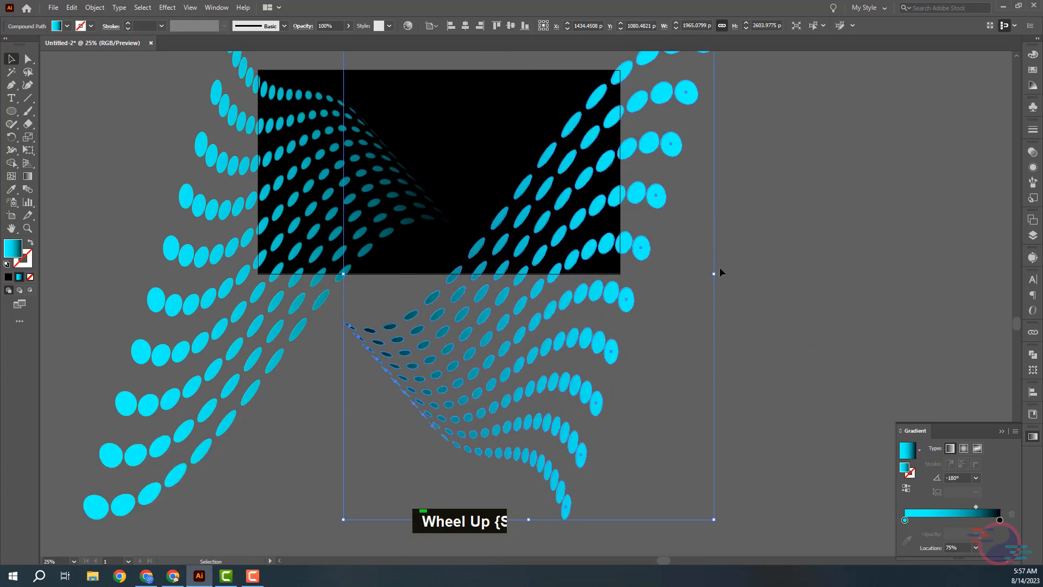
{"action": "left_click_drag", "start_coordinate": [533, 351], "coordinate": [646, 157]}
{"action": "key", "text": "space"}
{"action": "left_click_drag", "start_coordinate": [741, 180], "coordinate": [711, 221]}
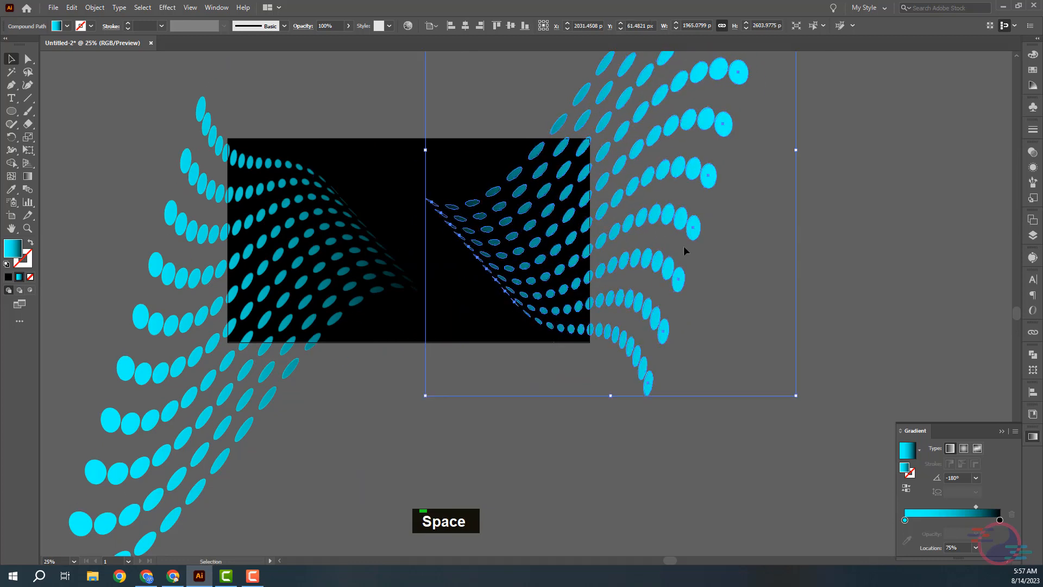
{"action": "left_click", "coordinate": [684, 248]}
{"action": "left_click_drag", "start_coordinate": [670, 220], "coordinate": [645, 200]}
{"action": "left_click", "coordinate": [755, 213]}
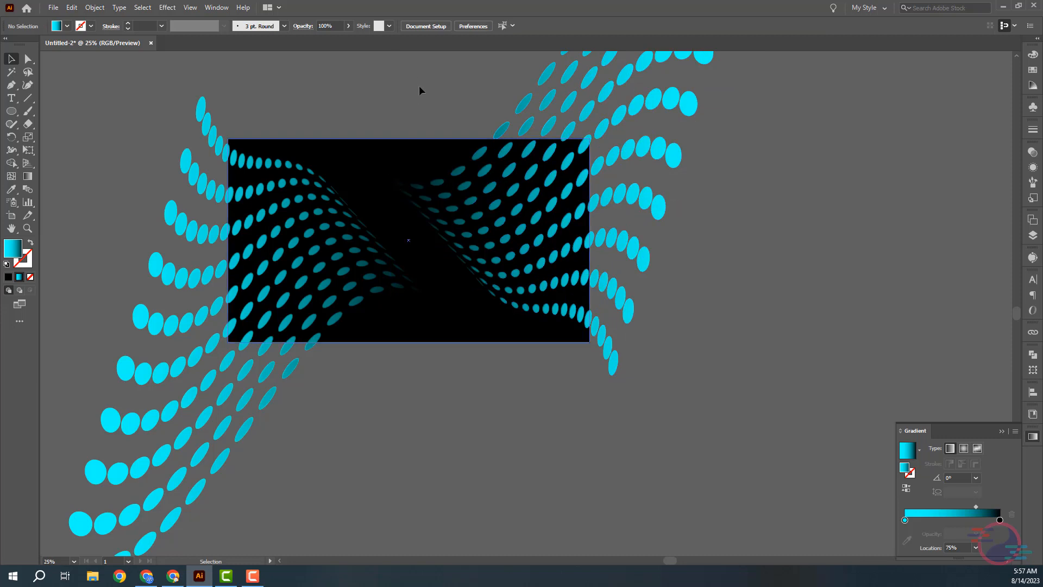
Step: Copy the black background rectangle and paste the copy in front of all the dots
{"action": "left_click", "coordinate": [380, 152]}
{"action": "key", "text": "ctrl+c"}
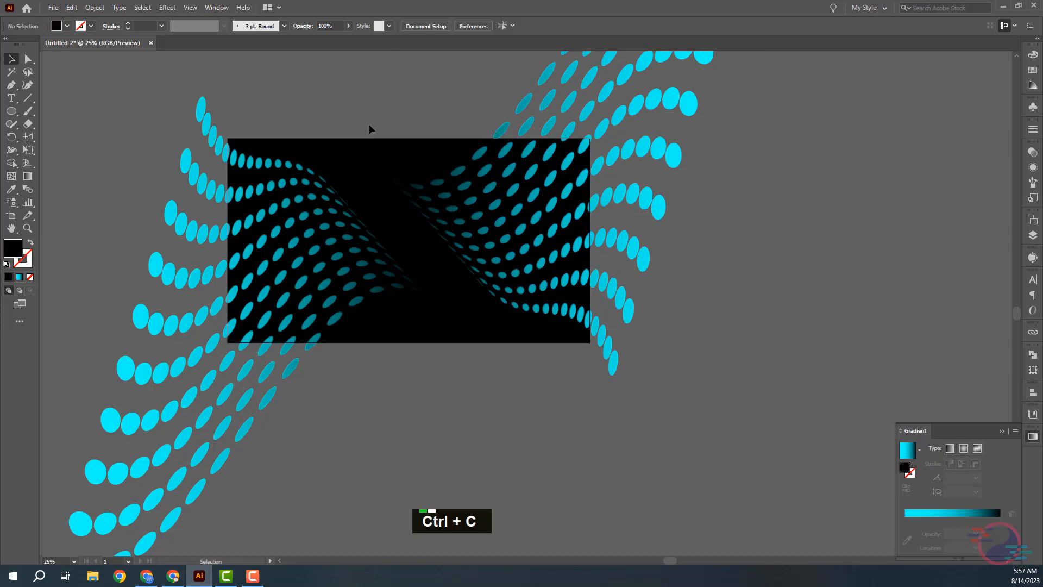
{"action": "key", "text": "ctrl+f"}
{"action": "left_click", "coordinate": [271, 102]}
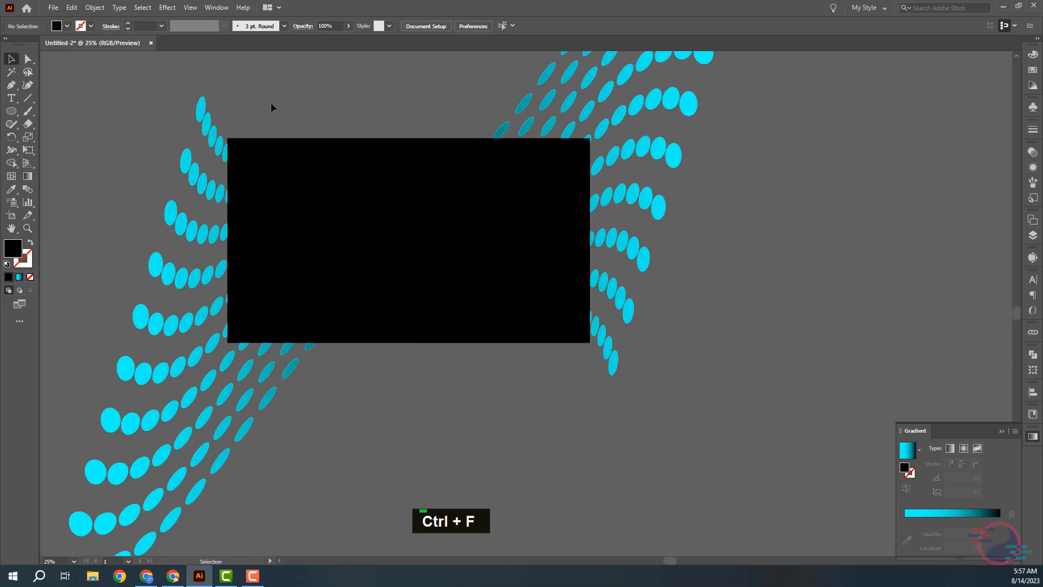
Step: Change the start stop of the right dot shape's gradient to the medium blue swatch and deselect the shape
{"action": "left_click", "coordinate": [640, 105]}
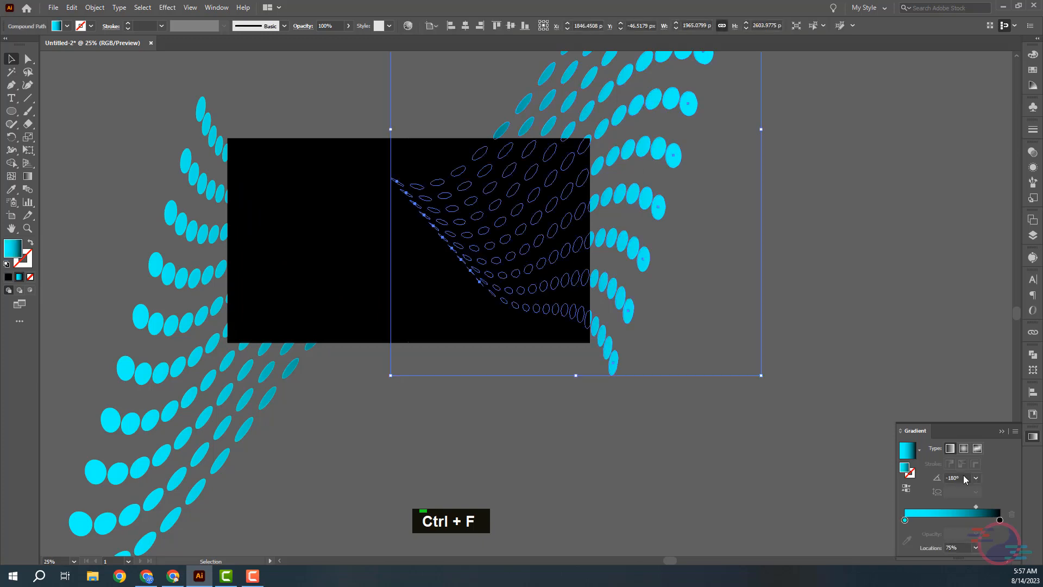
{"action": "double_click", "coordinate": [905, 521]}
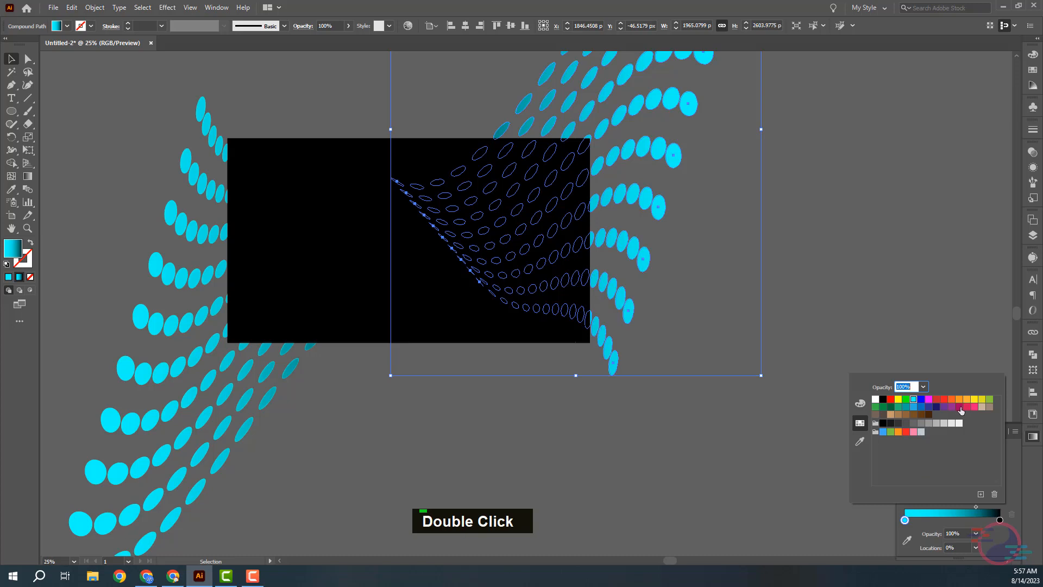
{"action": "left_click", "coordinate": [913, 406]}
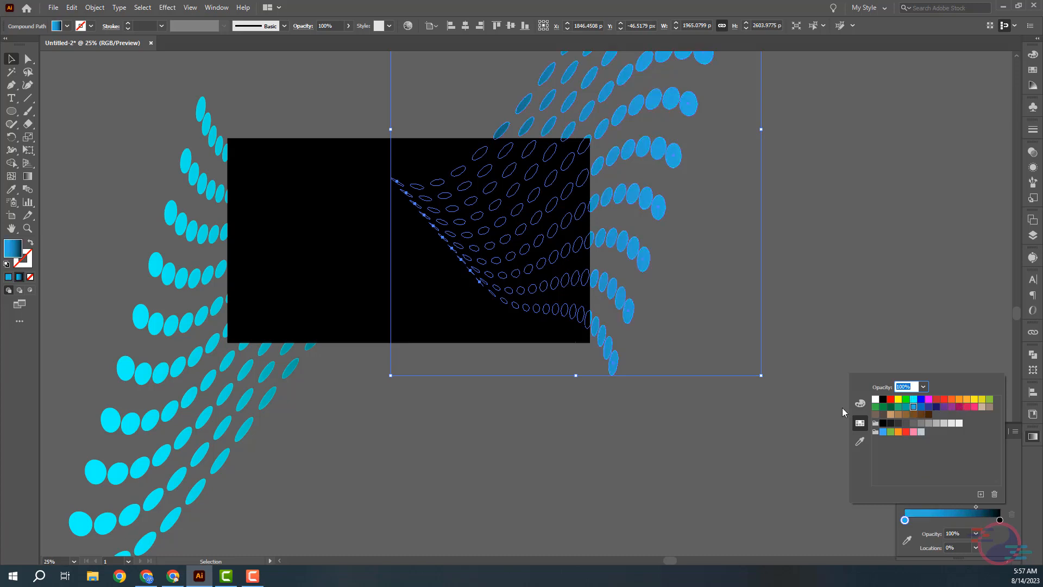
{"action": "left_click", "coordinate": [711, 415]}
{"action": "left_click", "coordinate": [710, 414]}
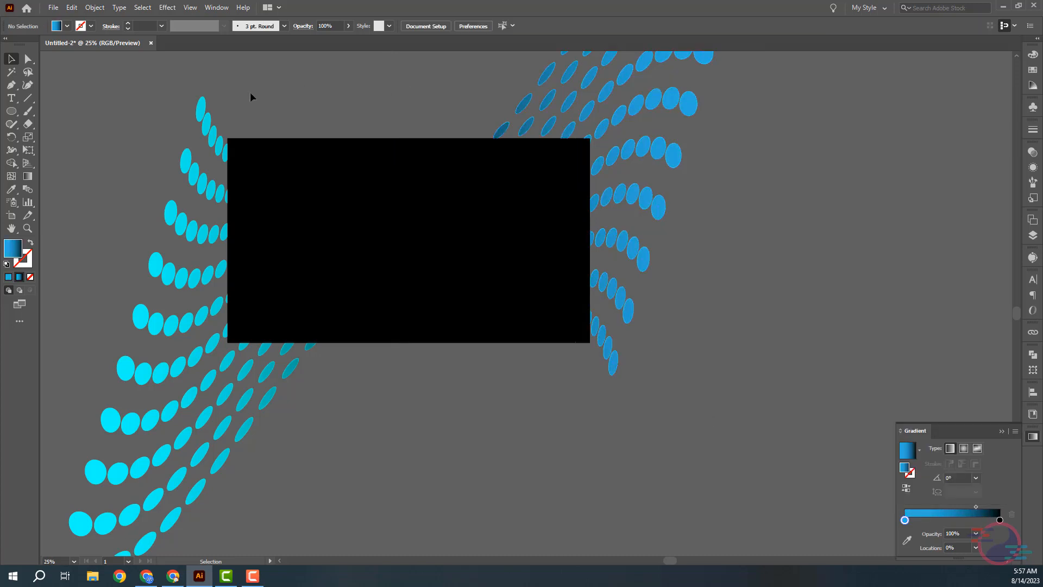
Step: Select all the artwork and make a clipping mask with the front black rectangle to trim the dots to the artboard
{"action": "left_click_drag", "start_coordinate": [231, 103], "coordinate": [592, 386]}
{"action": "right_click", "coordinate": [420, 205]}
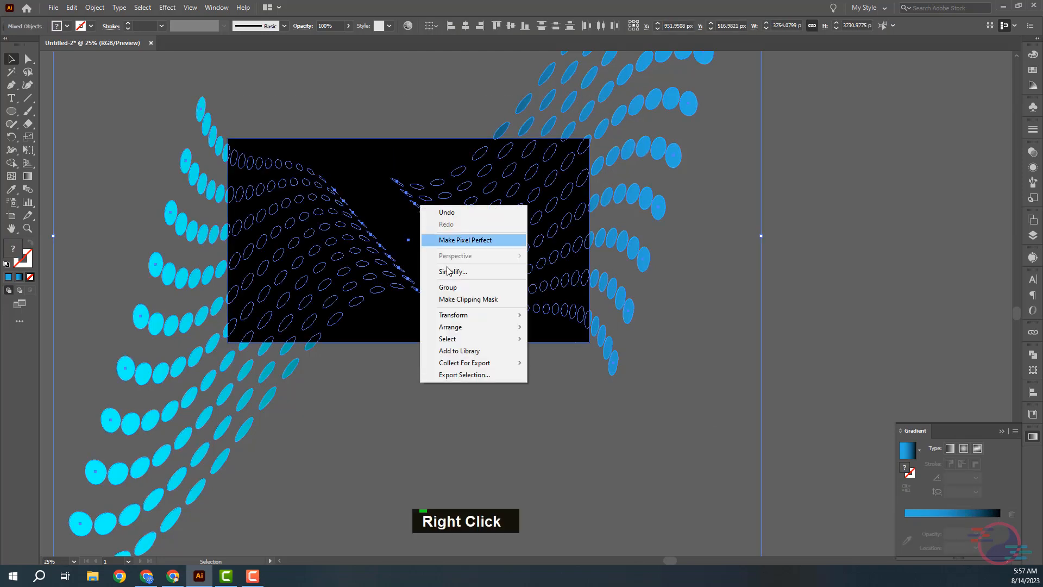
{"action": "left_click", "coordinate": [455, 299]}
{"action": "left_click", "coordinate": [675, 320]}
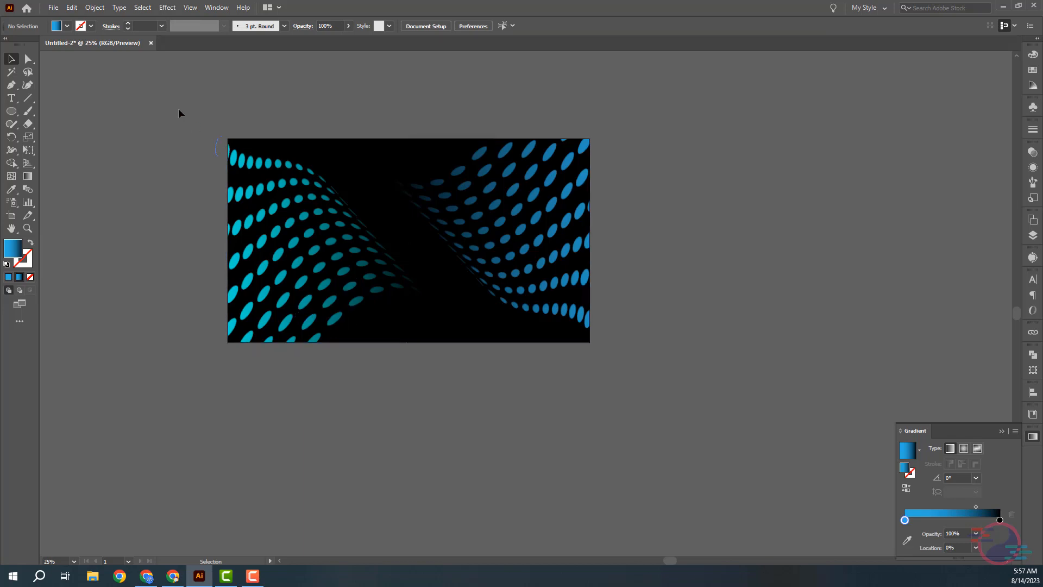
Step: Add the point text "Abstract background" in the empty area to the left of the artboard
{"action": "key", "text": "ctrl+0"}
{"action": "key", "text": "ctrl+minus"}
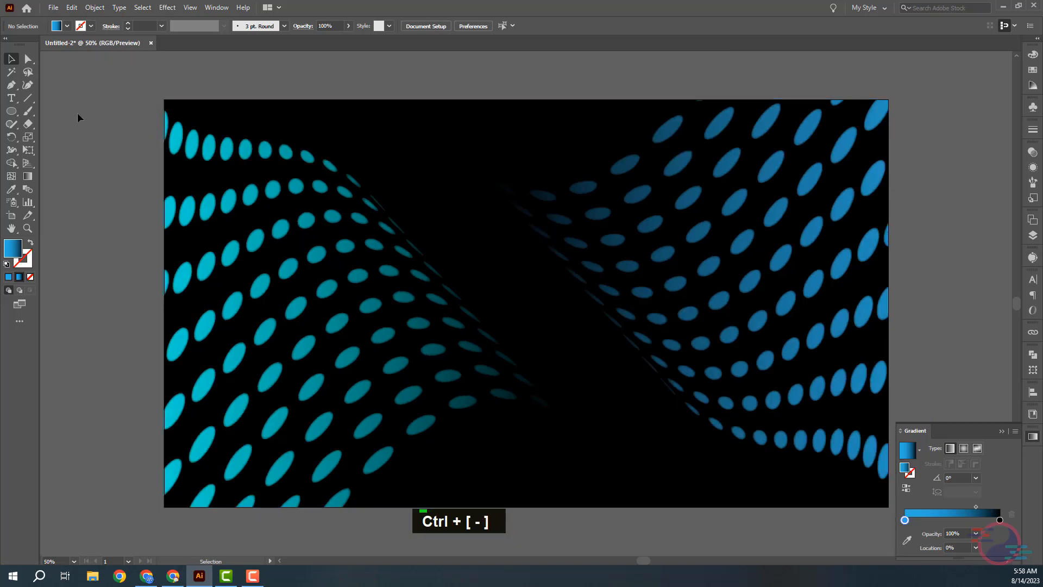
{"action": "left_click", "coordinate": [11, 97]}
{"action": "left_click", "coordinate": [91, 128]}
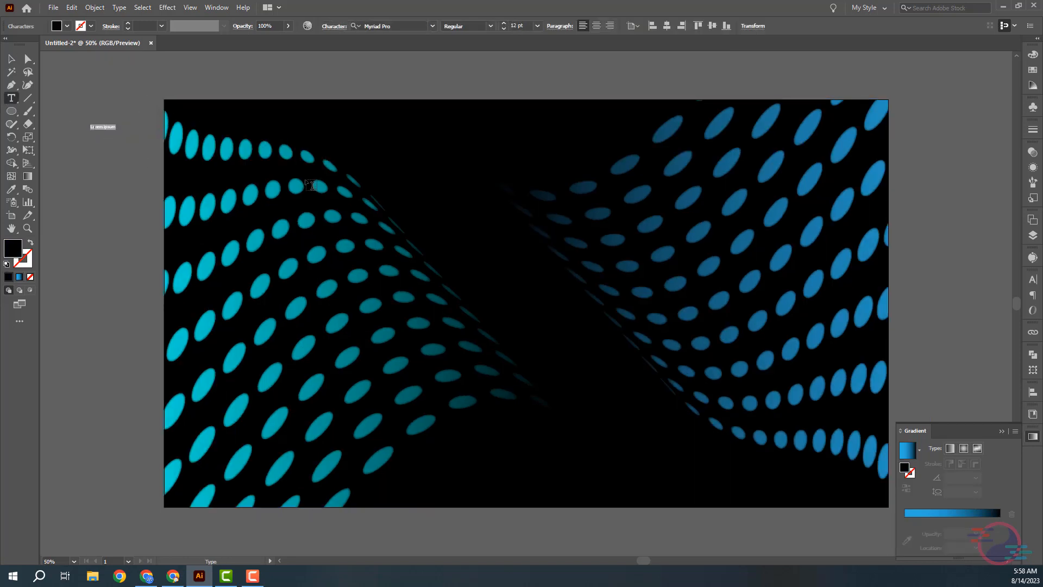
{"action": "type", "text": "Abst"}
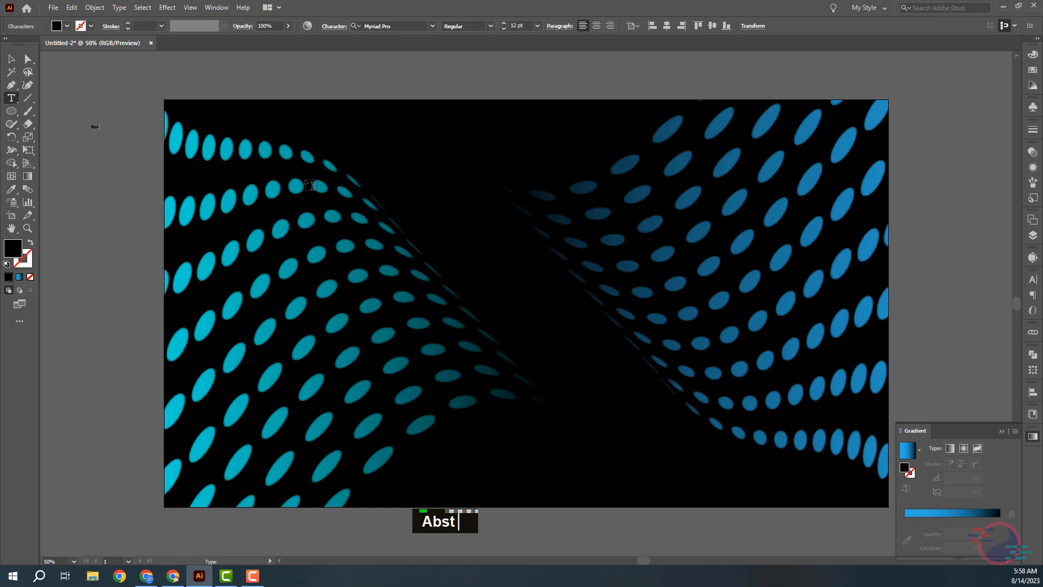
{"action": "type", "text": "ract b"}
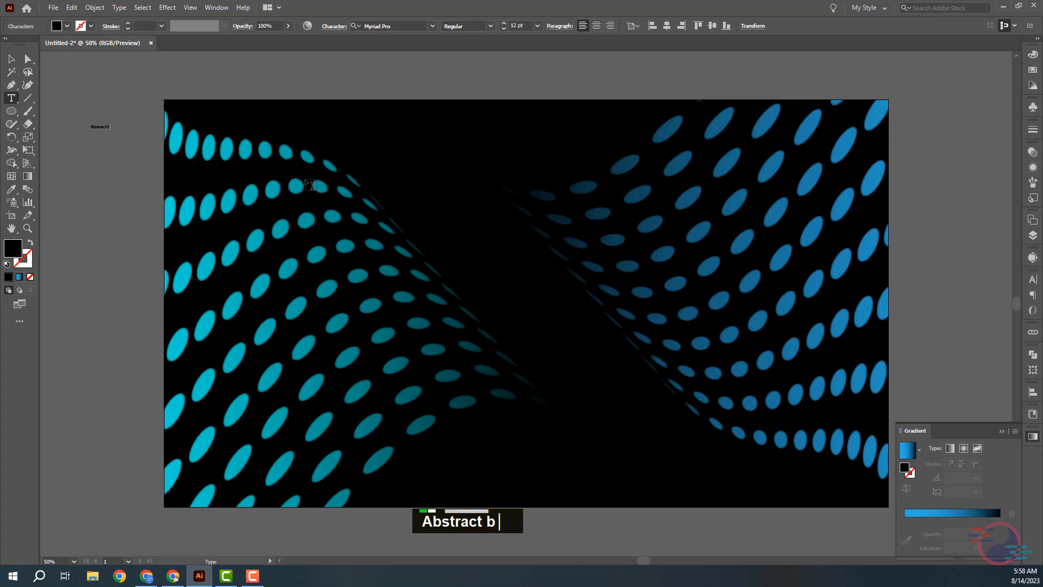
{"action": "type", "text": "ackground"}
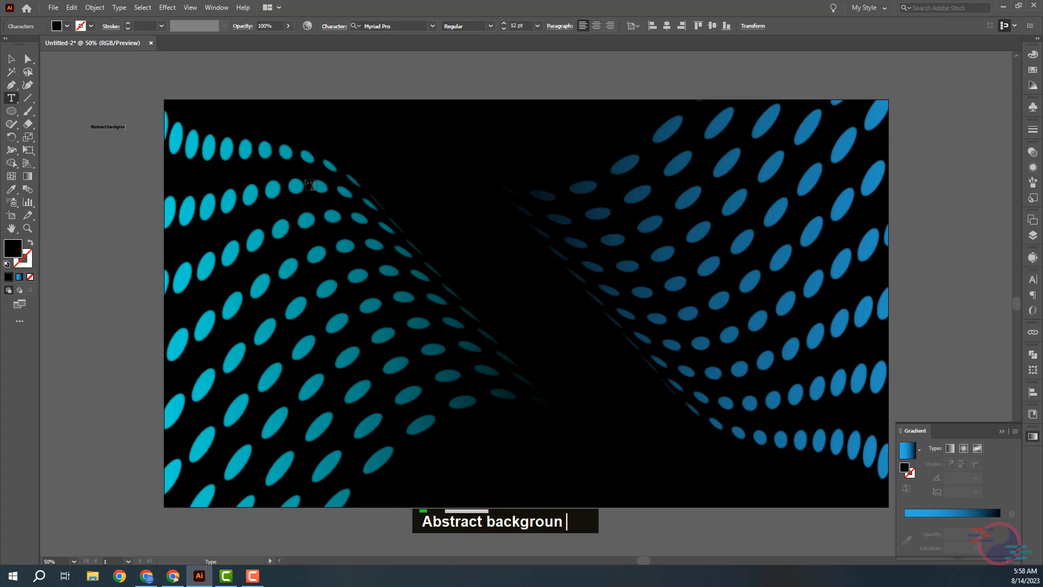
Step: Set the font of the "Abstract background" text to Poppins Regular
{"action": "left_click", "coordinate": [11, 59]}
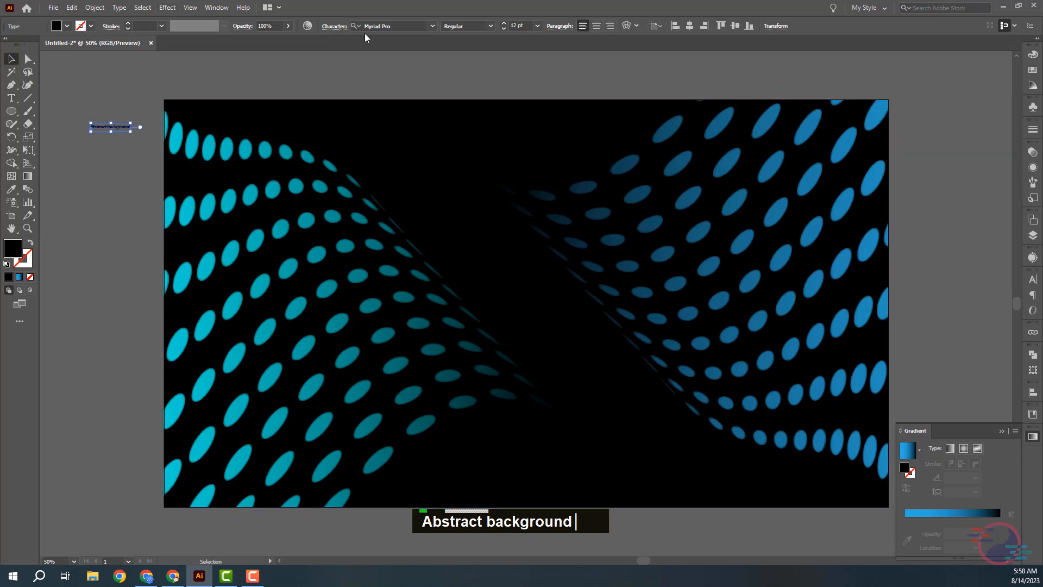
{"action": "left_click", "coordinate": [405, 25]}
{"action": "type", "text": "pop"}
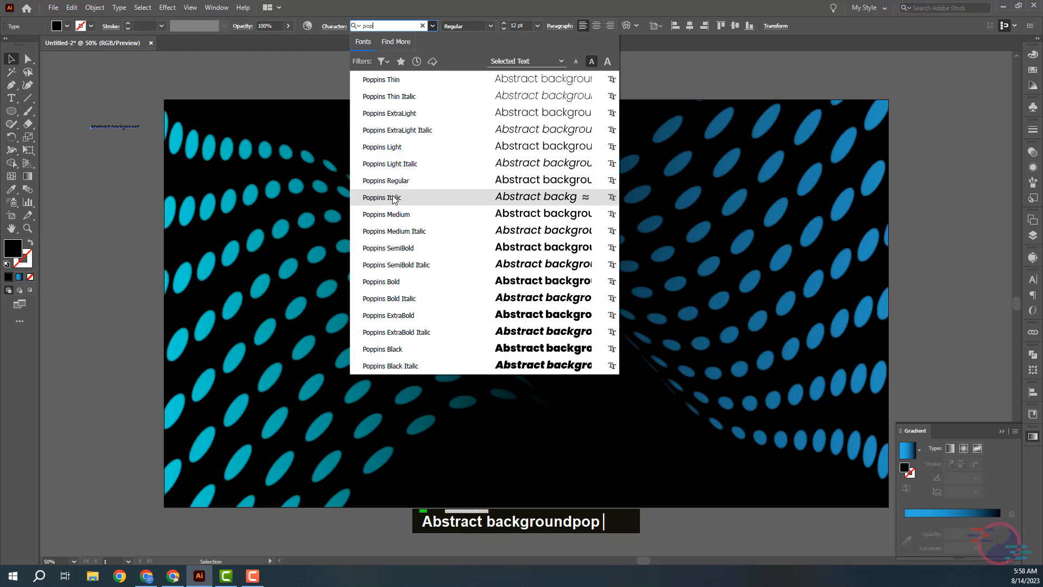
{"action": "left_click", "coordinate": [391, 181]}
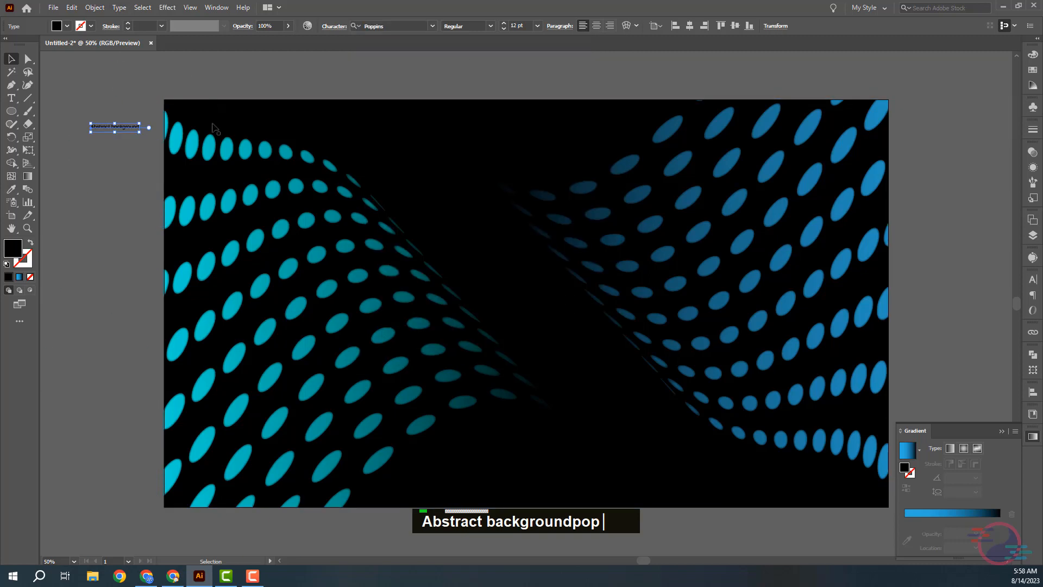
Step: Change the fill of the "Abstract background" text to white
{"action": "left_click", "coordinate": [67, 26]}
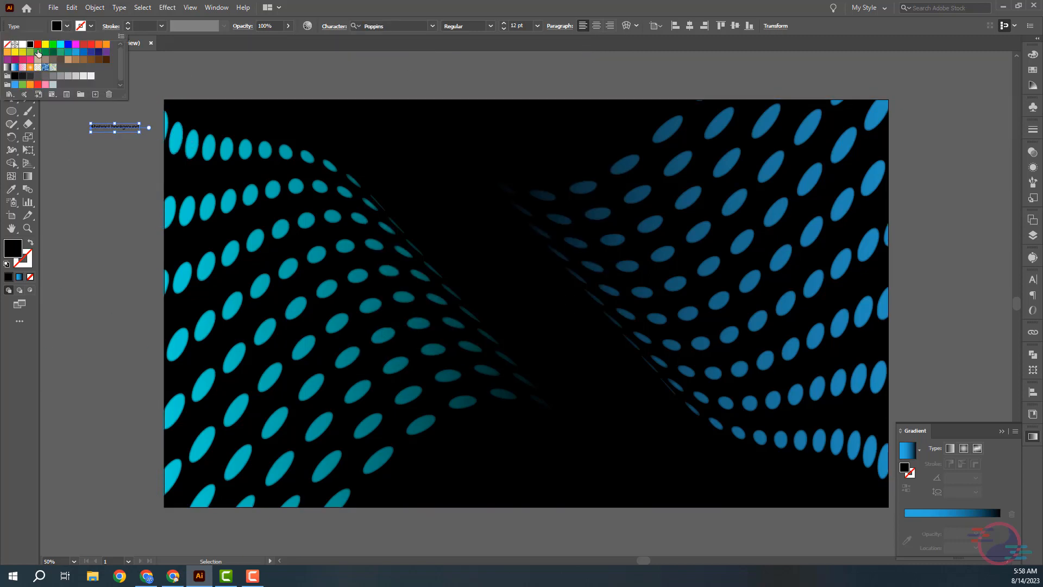
{"action": "left_click", "coordinate": [22, 44]}
{"action": "left_click", "coordinate": [217, 77]}
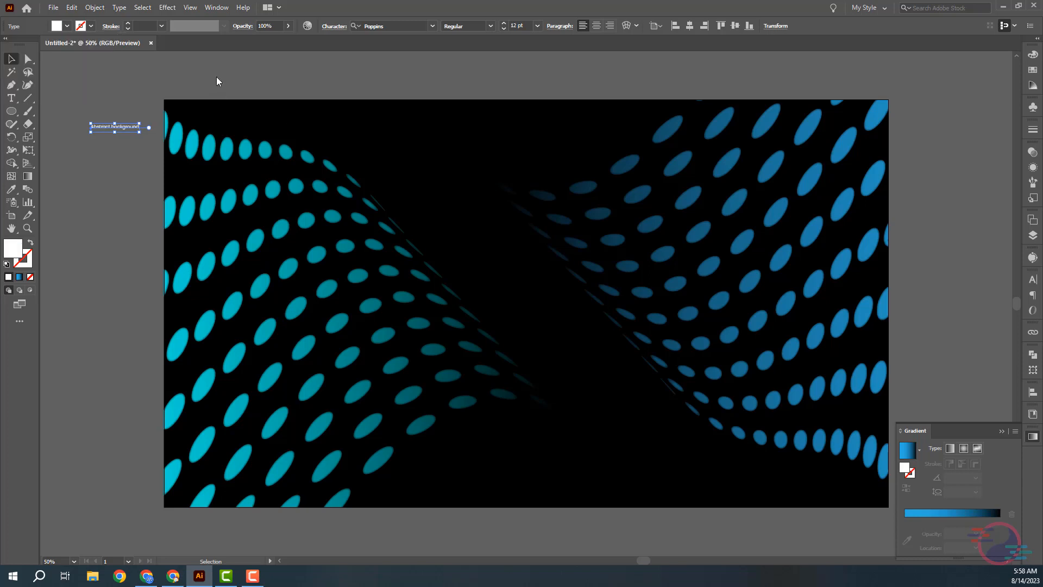
Step: Move the white text onto the artboard's lower-right area and set its font size to 48 pt
{"action": "left_click_drag", "start_coordinate": [116, 127], "coordinate": [758, 479]}
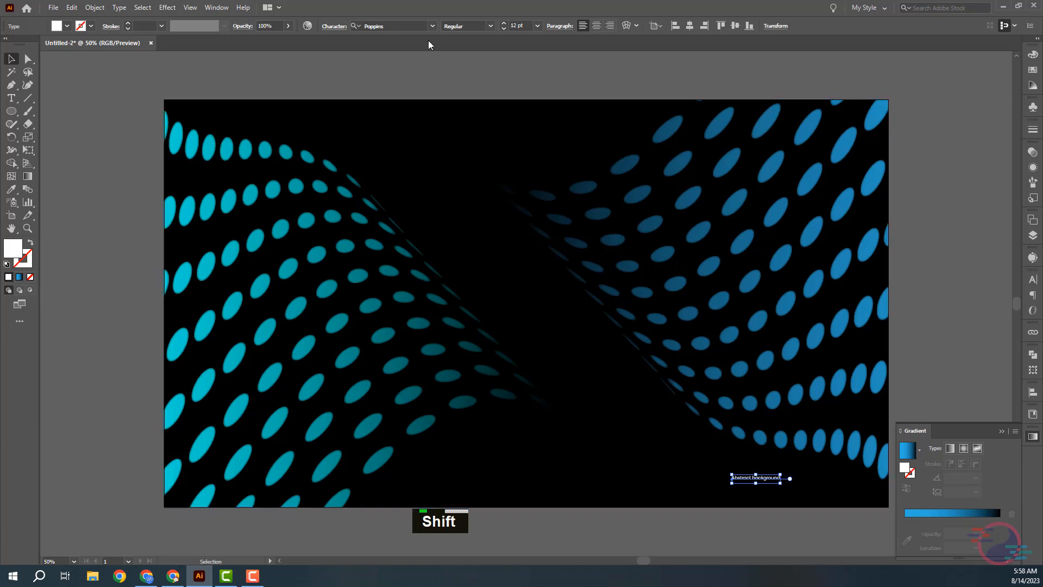
{"action": "double_click", "coordinate": [515, 25]}
{"action": "type", "text": "48"}
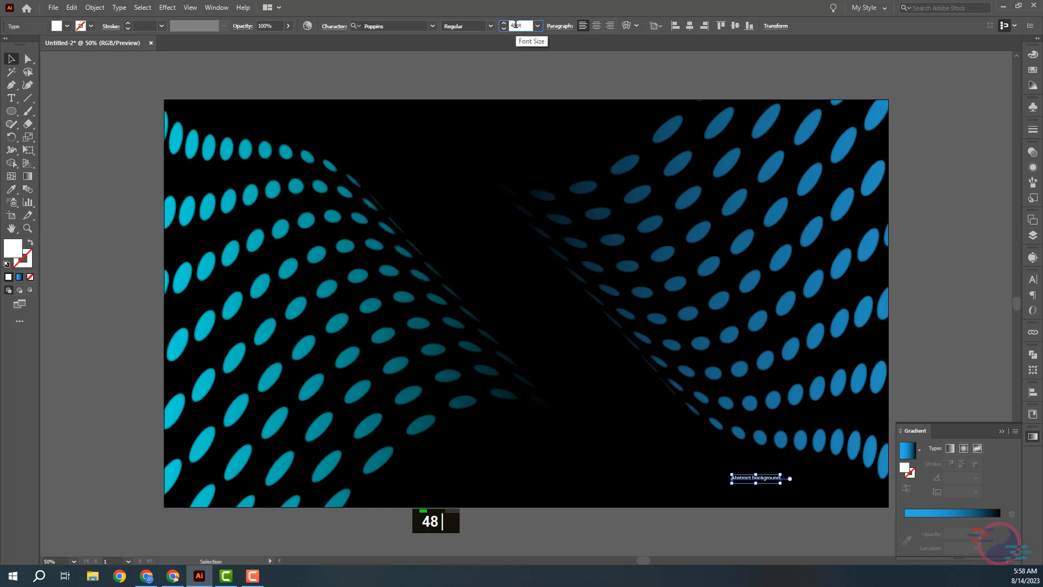
{"action": "key", "text": "Return"}
Step: Reposition the enlarged text so it fits fully inside the artboard's lower-right corner, below the blue dots
{"action": "key", "text": "space"}
{"action": "left_click_drag", "start_coordinate": [633, 128], "coordinate": [411, 79]}
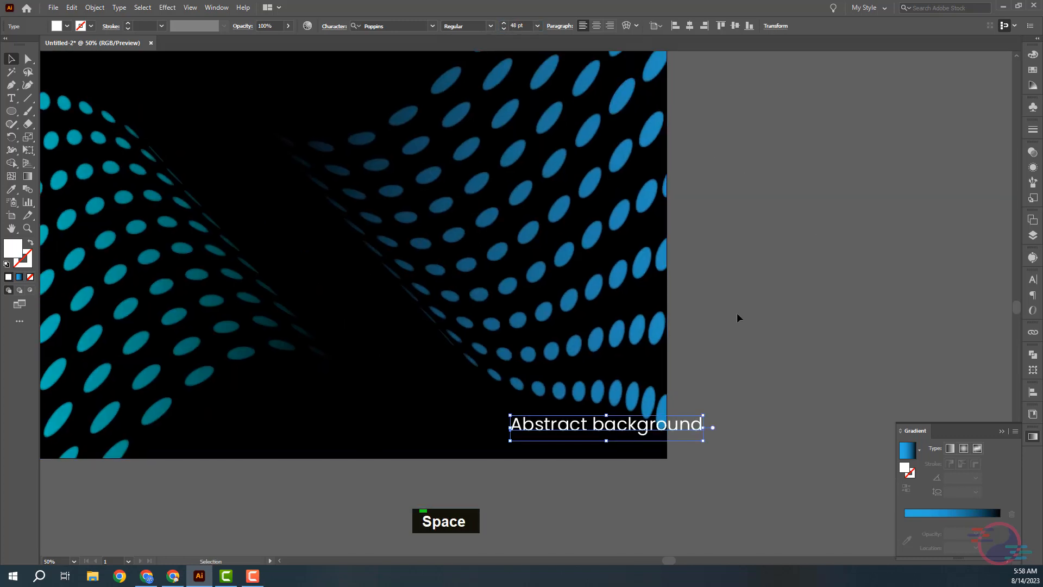
{"action": "left_click", "coordinate": [692, 400]}
{"action": "left_click_drag", "start_coordinate": [689, 432], "coordinate": [627, 444]}
Step: Capitalize the second word of the title so it reads "Abstract Background"
{"action": "double_click", "coordinate": [545, 446]}
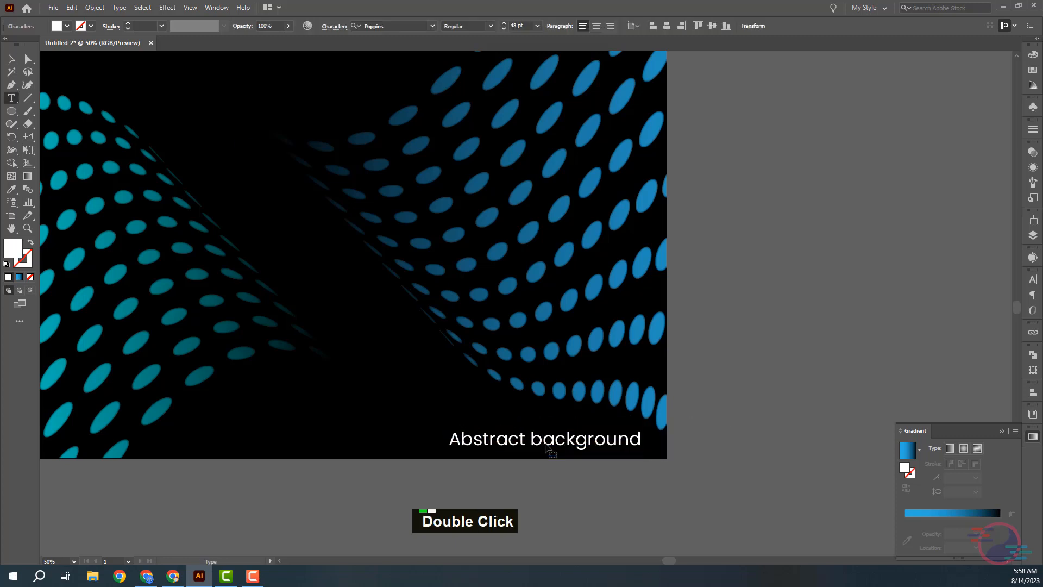
{"action": "key", "text": "shift+Left"}
{"action": "type", "text": "B"}
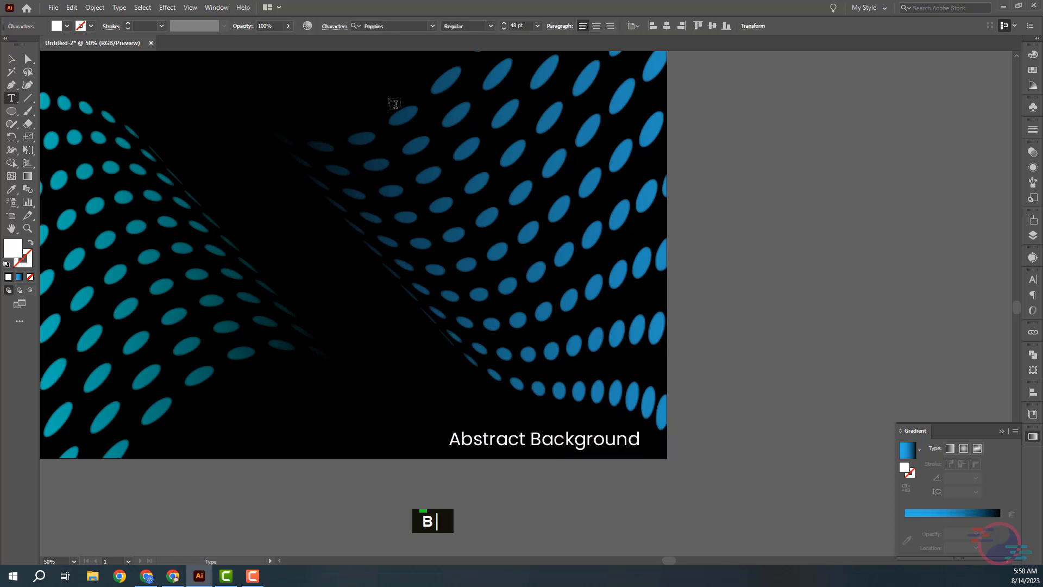
{"action": "left_click", "coordinate": [10, 58]}
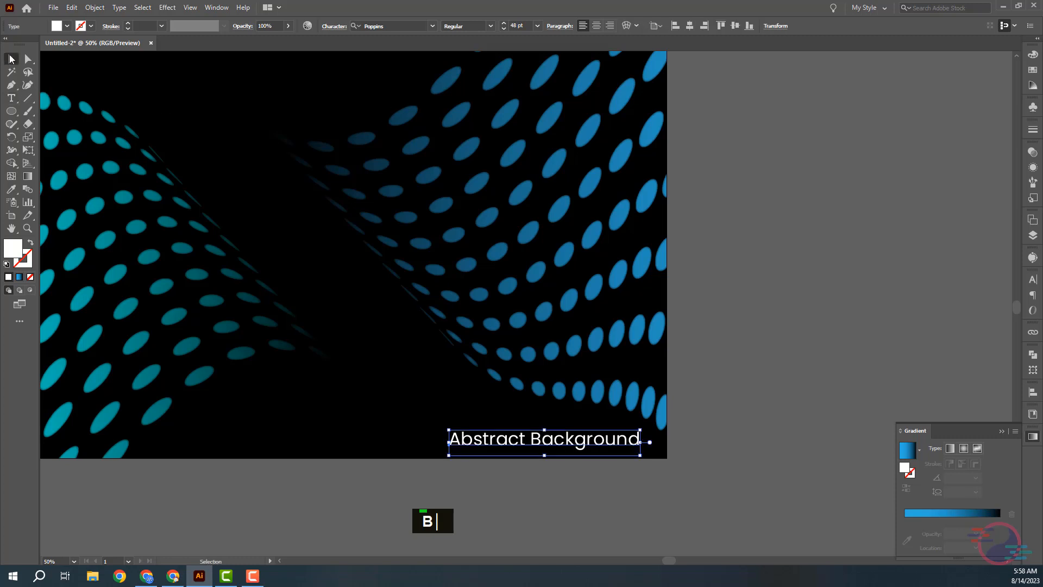
Step: Nudge the title slightly to the left within the artboard's lower-right corner and deselect it
{"action": "left_click", "coordinate": [797, 322]}
{"action": "key", "text": "ctrl+minus"}
{"action": "key", "text": "space"}
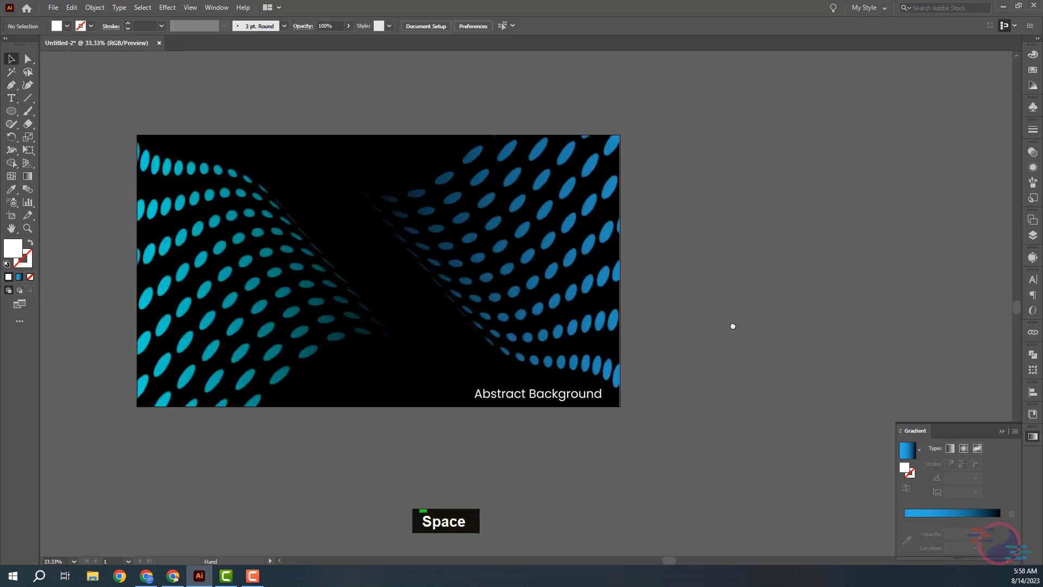
{"action": "left_click_drag", "start_coordinate": [726, 326], "coordinate": [732, 326]}
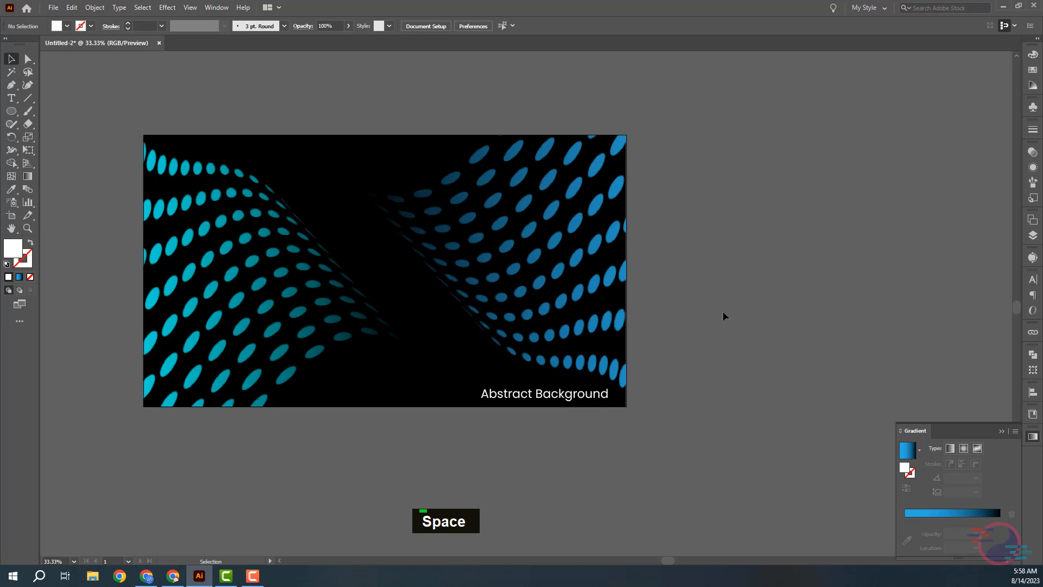
{"action": "left_click_drag", "start_coordinate": [561, 399], "coordinate": [559, 399]}
{"action": "left_click", "coordinate": [713, 370]}
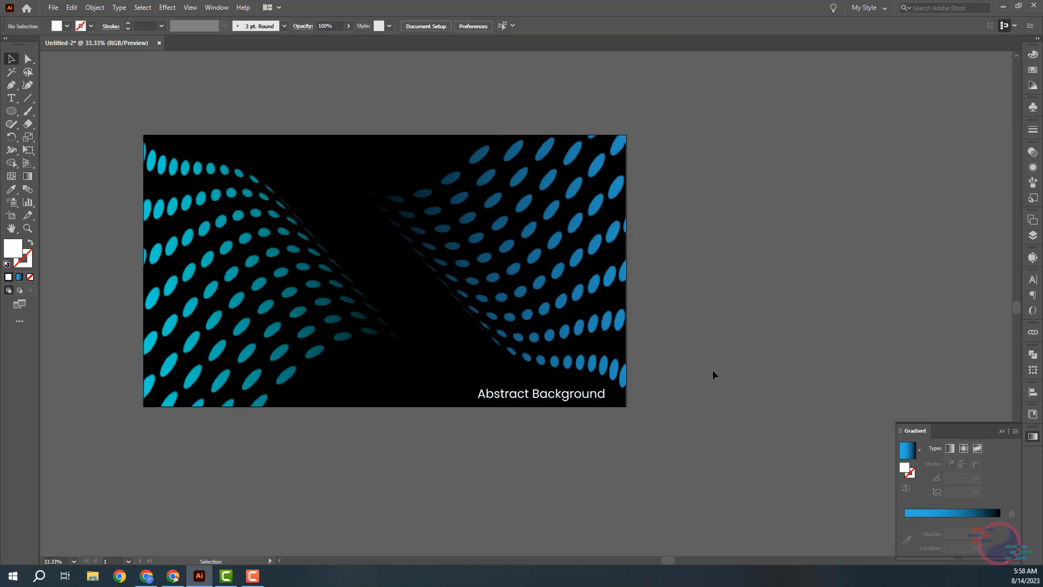
{"action": "left_click", "coordinate": [546, 405]}
{"action": "left_click", "coordinate": [749, 378]}
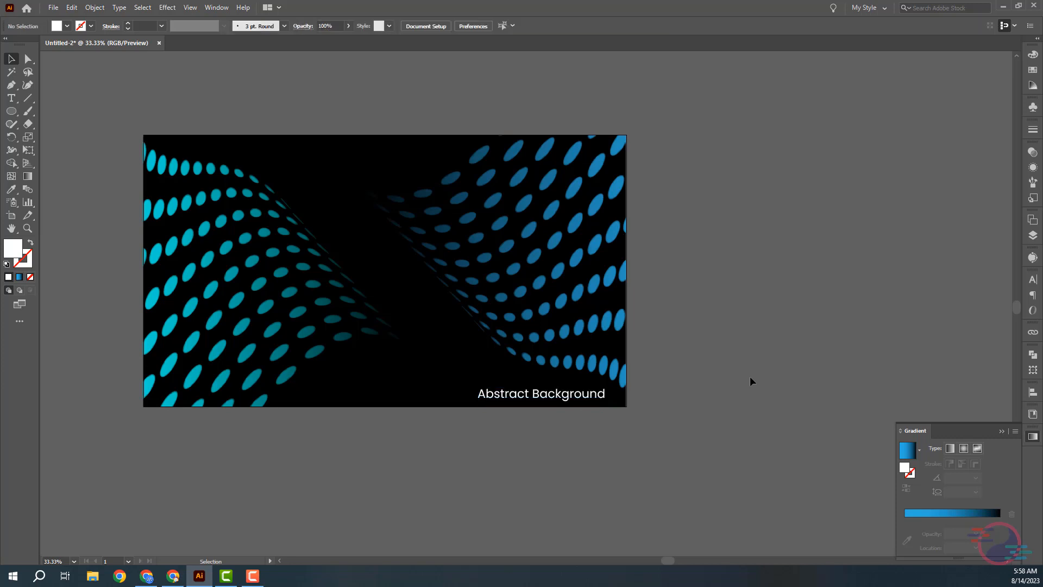